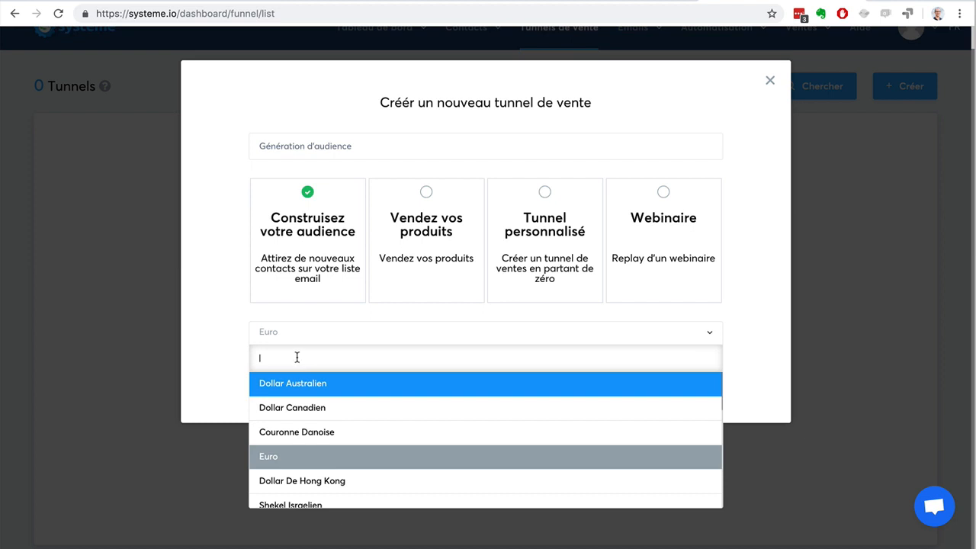
# Create the "Génération d'audience" funnel as an audience-building funnel with Euro as its currency.
pyautogui.click(227, 328)
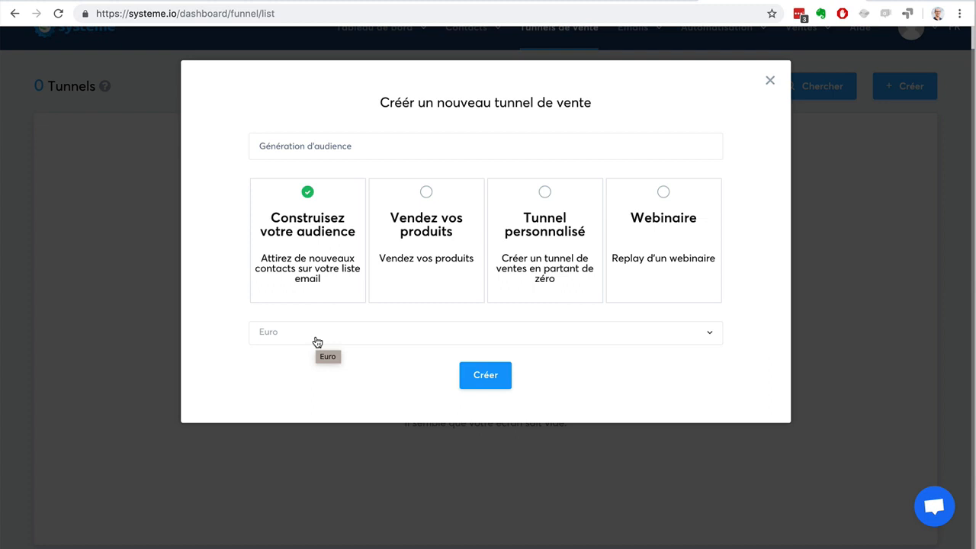
pyautogui.click(480, 375)
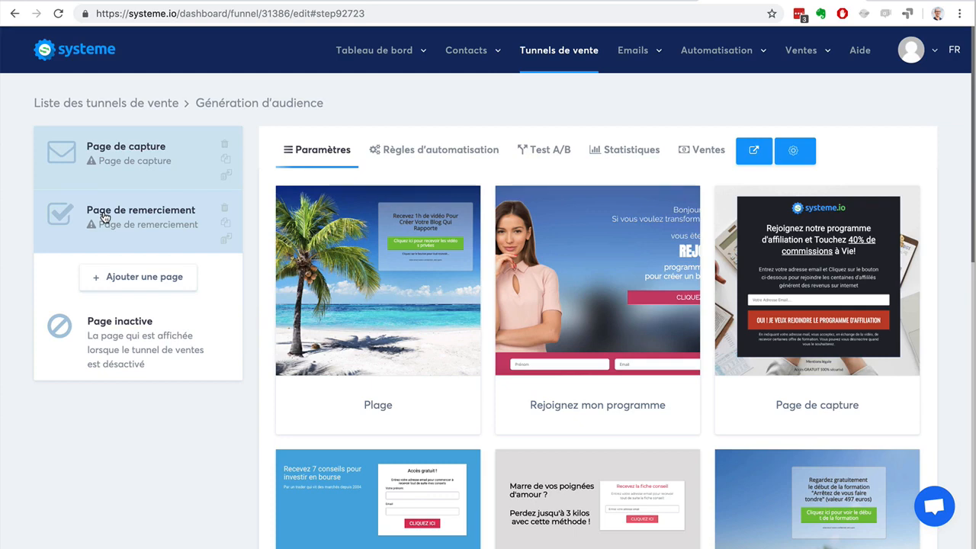
# Examine the available capture page templates, from Plage to Page vierge and Video.
pyautogui.moveTo(501, 242)
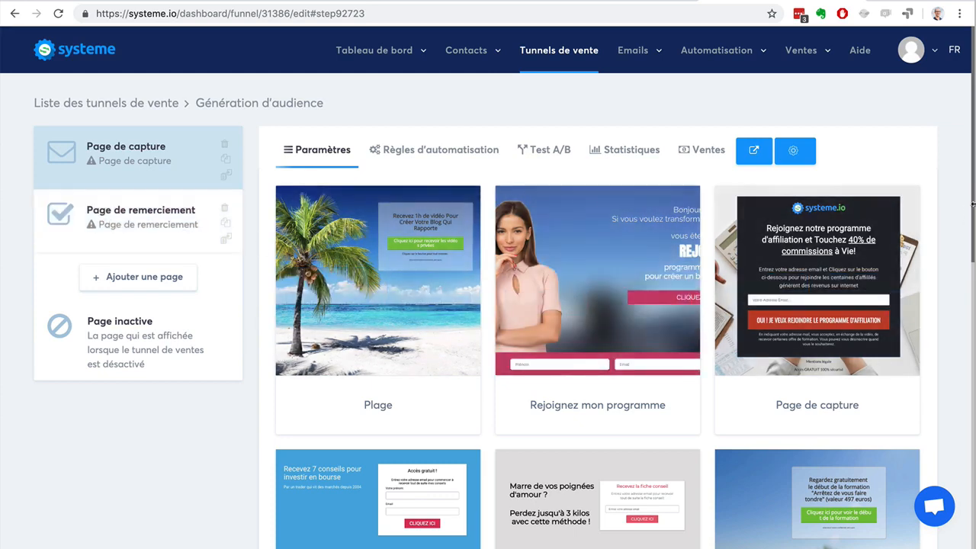
pyautogui.scroll(-4, 946, 240)
pyautogui.scroll(-4, 945, 240)
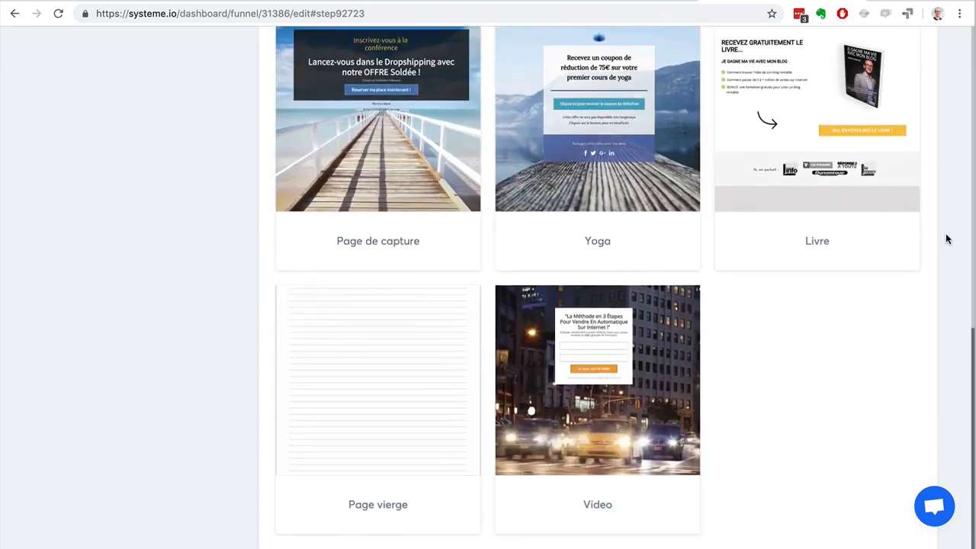
pyautogui.scroll(9, 946, 239)
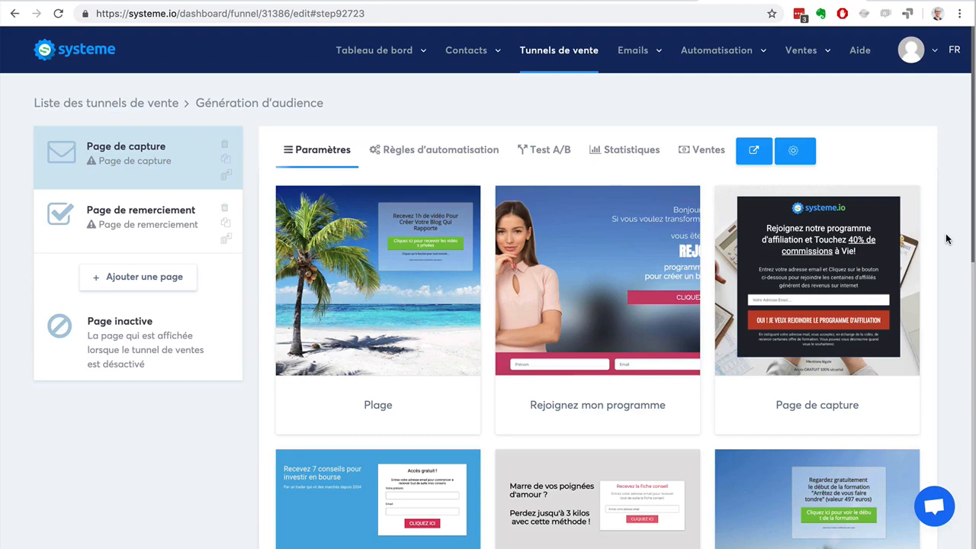
pyautogui.scroll(-4, 934, 240)
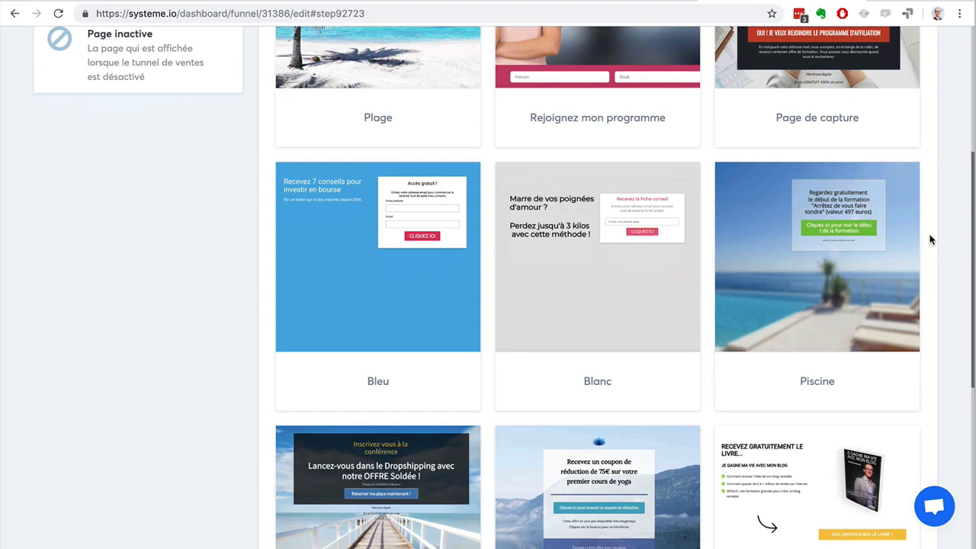
pyautogui.scroll(-4, 930, 240)
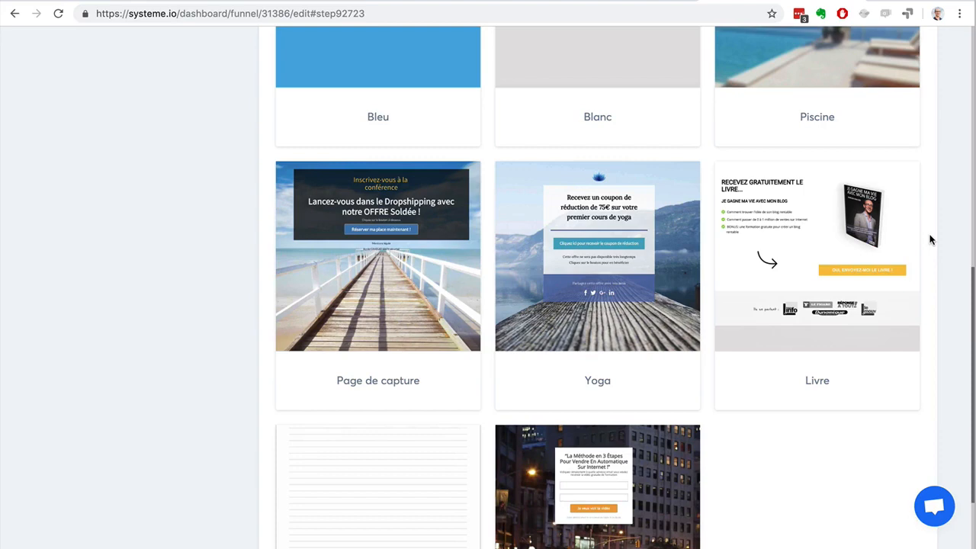
pyautogui.scroll(10, 930, 239)
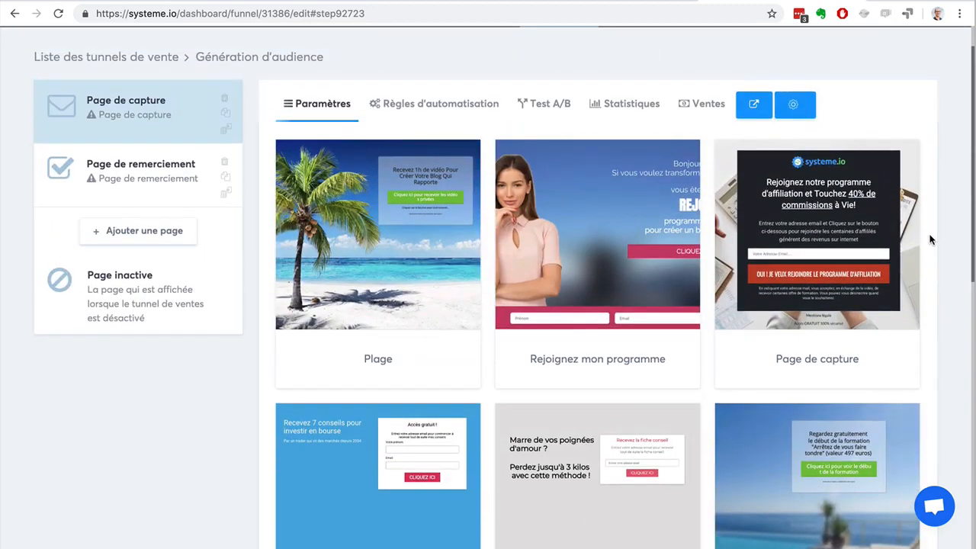
pyautogui.scroll(-5, 929, 240)
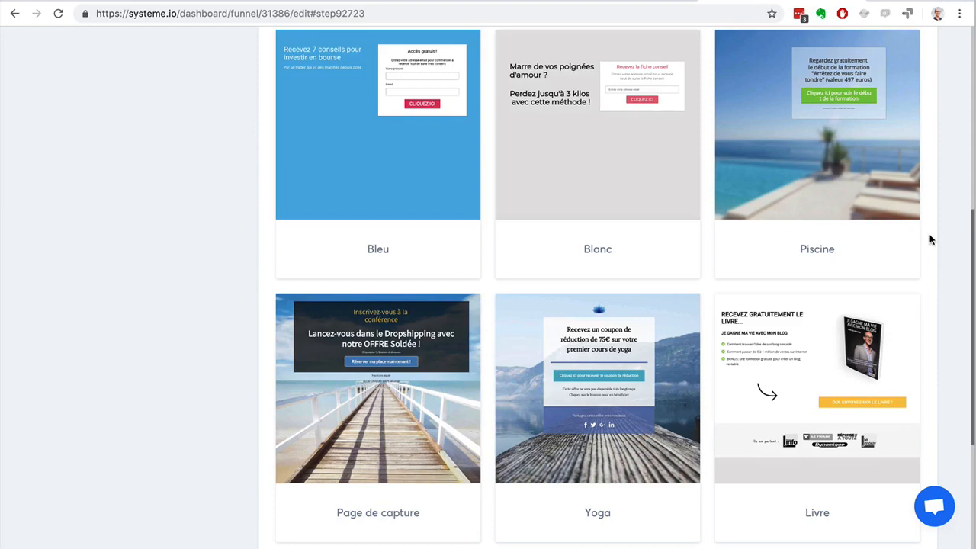
pyautogui.scroll(-4, 930, 240)
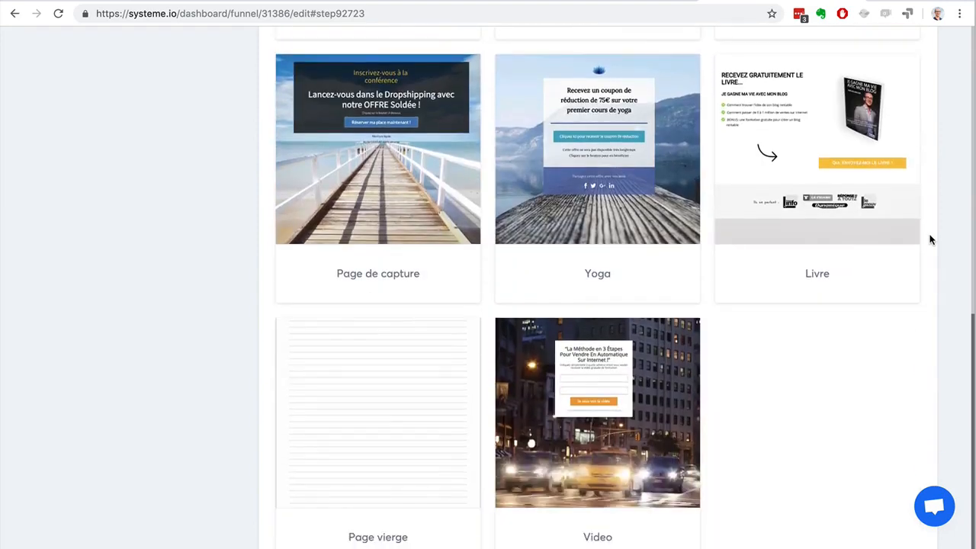
pyautogui.scroll(4, 930, 240)
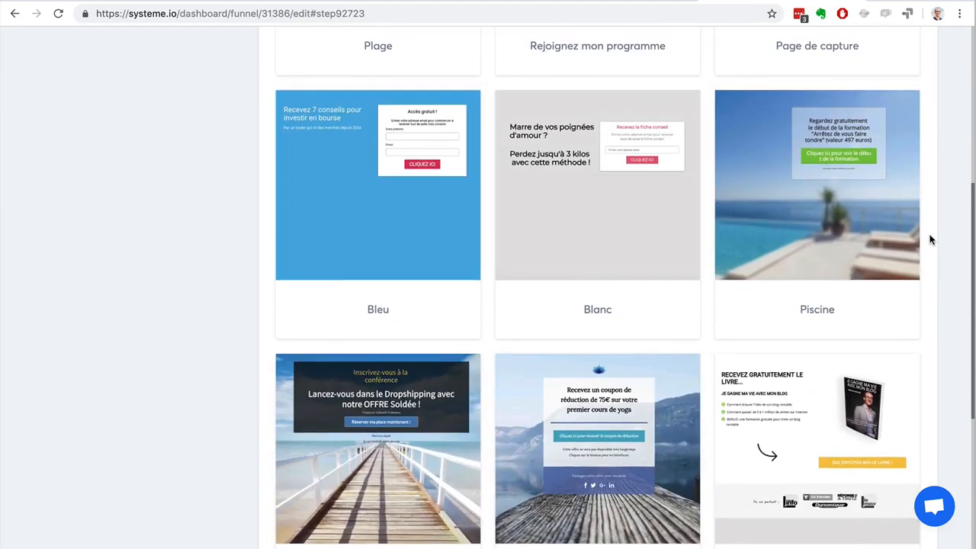
pyautogui.scroll(3, 929, 240)
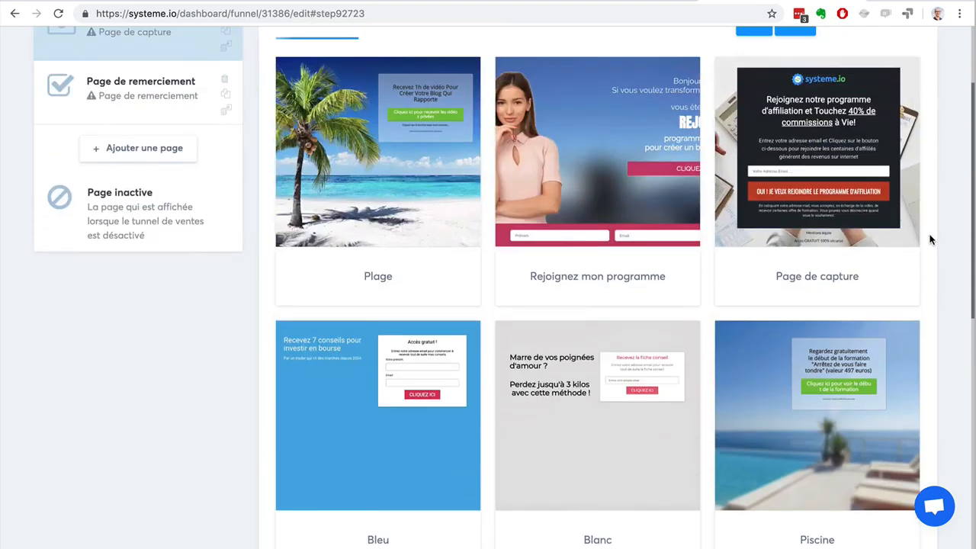
pyautogui.scroll(2, 930, 240)
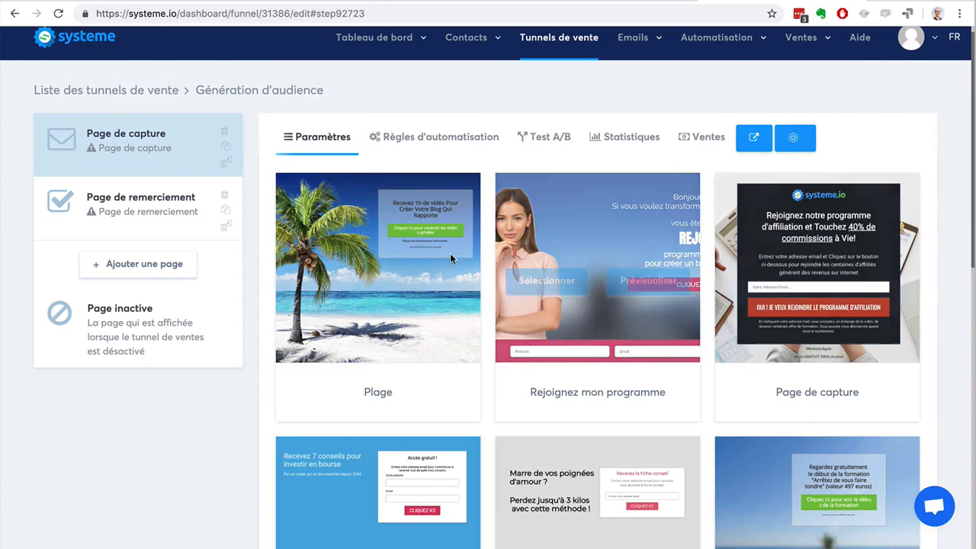
# Apply the wooden-pier "Page de capture" template to the capture page and open it in the page editor.
pyautogui.scroll(-5, 952, 275)
pyautogui.scroll(-3, 952, 276)
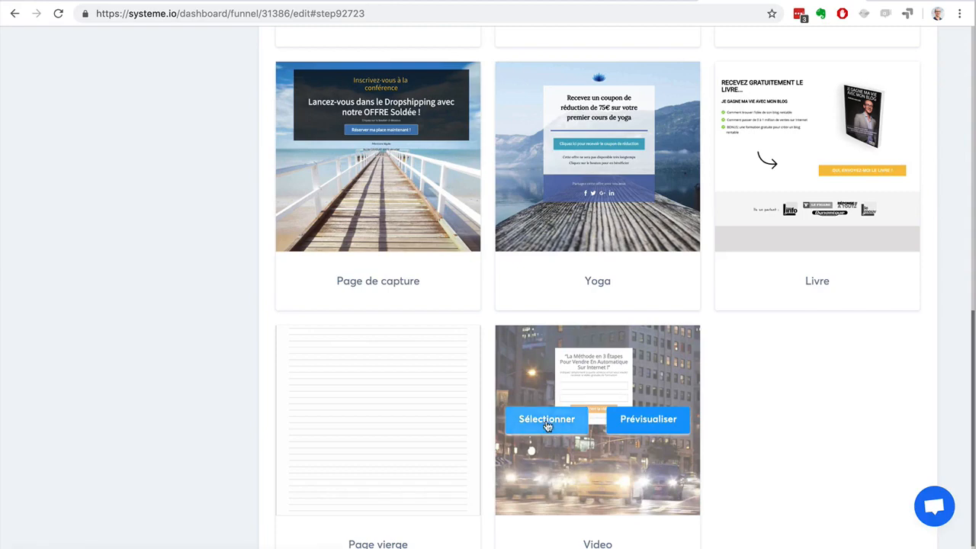
pyautogui.scroll(1, 183, 231)
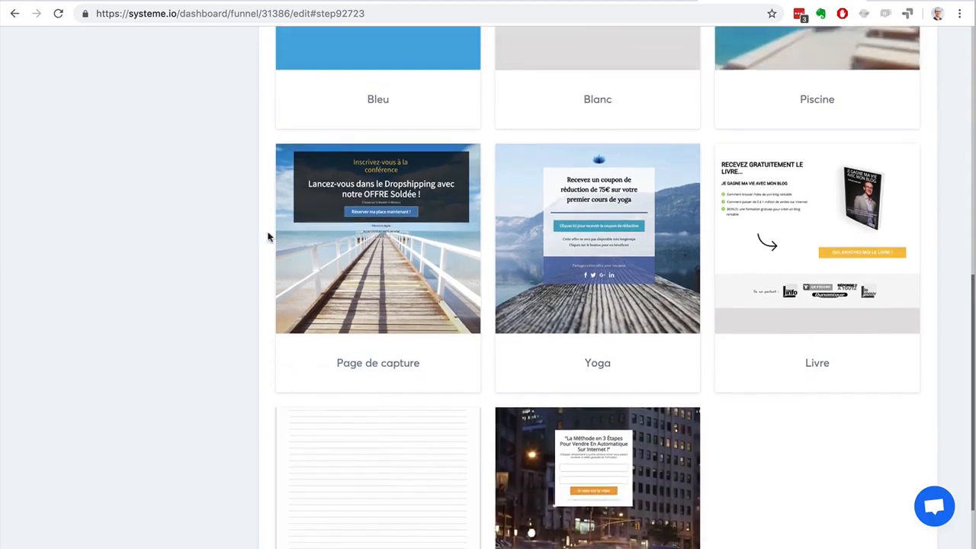
pyautogui.click(322, 238)
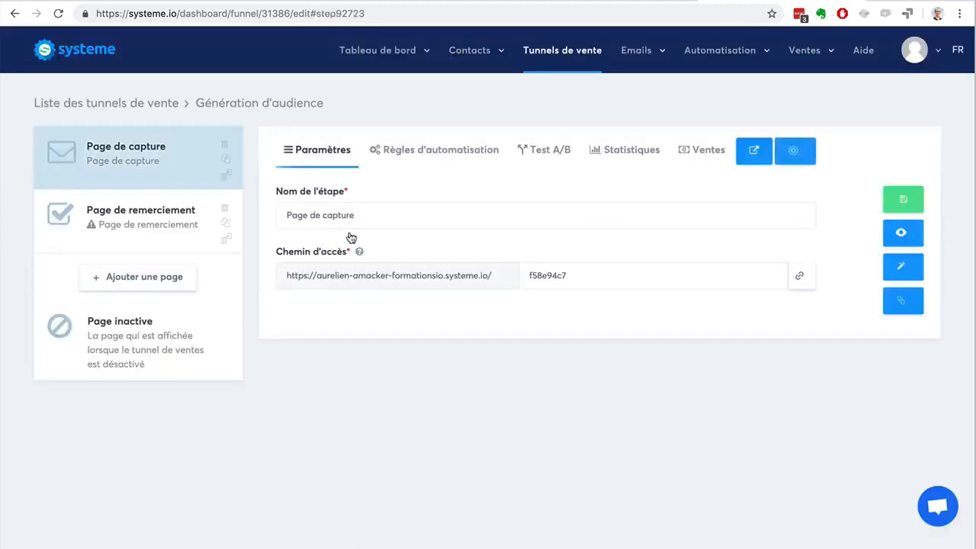
pyautogui.click(903, 264)
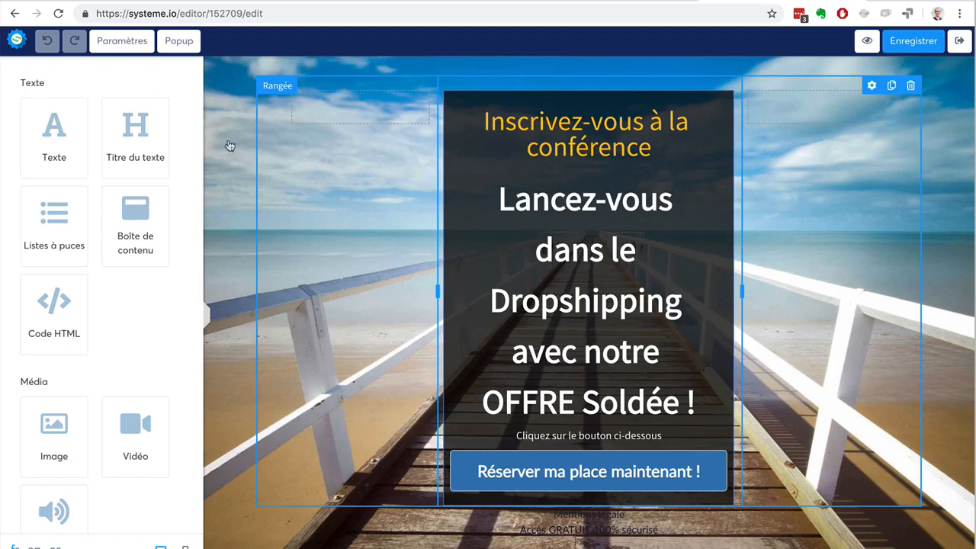
# Review the page section's margin, colour, padding, shadow and visibility settings, then return to the element library.
pyautogui.click(208, 102)
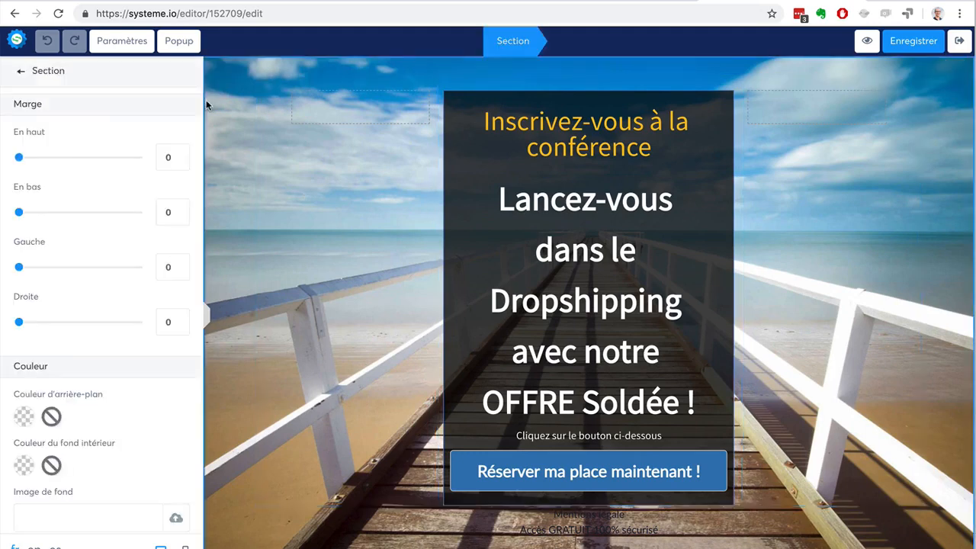
pyautogui.scroll(-5, 106, 244)
pyautogui.scroll(-8, 107, 244)
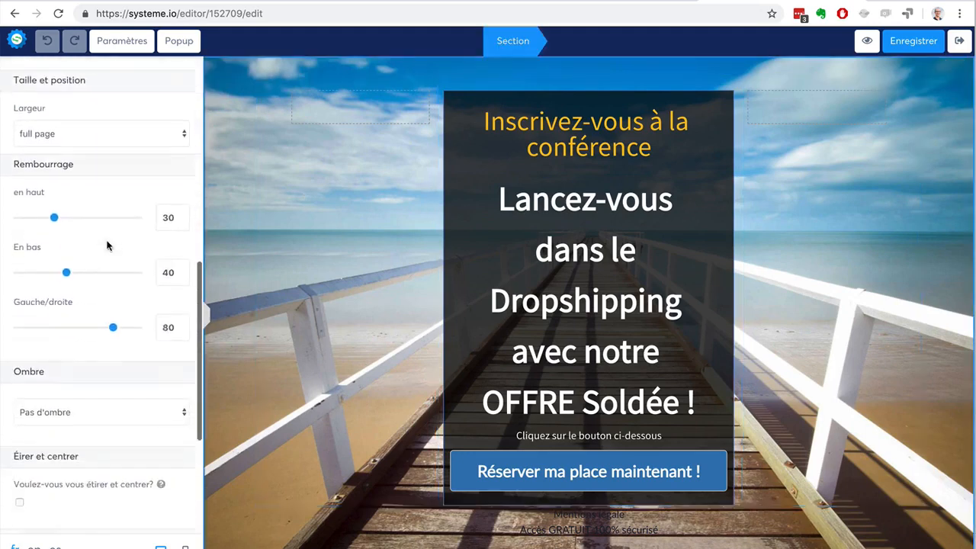
pyautogui.scroll(-2, 107, 245)
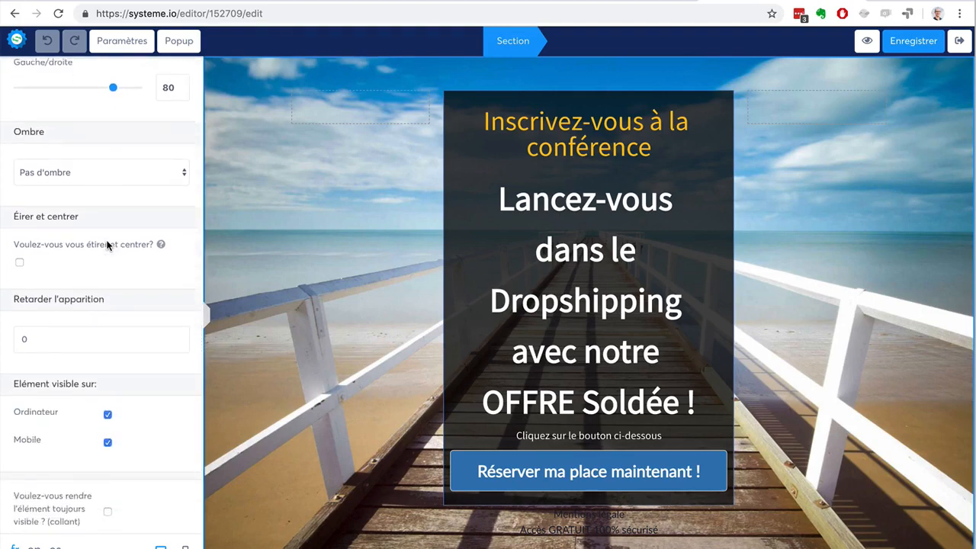
pyautogui.click(315, 209)
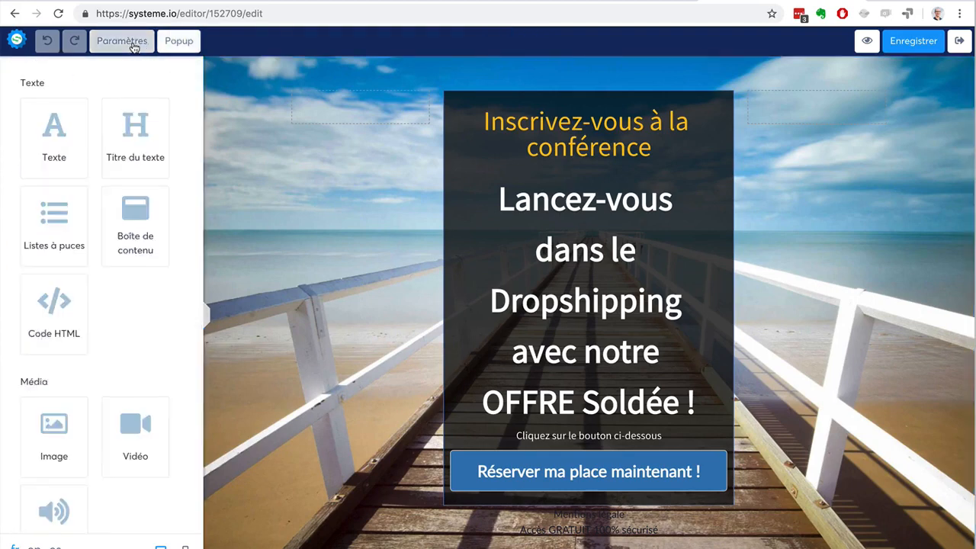
# Look through the full library of page elements, from text and media to forms, social and countdown.
pyautogui.scroll(-2, 118, 156)
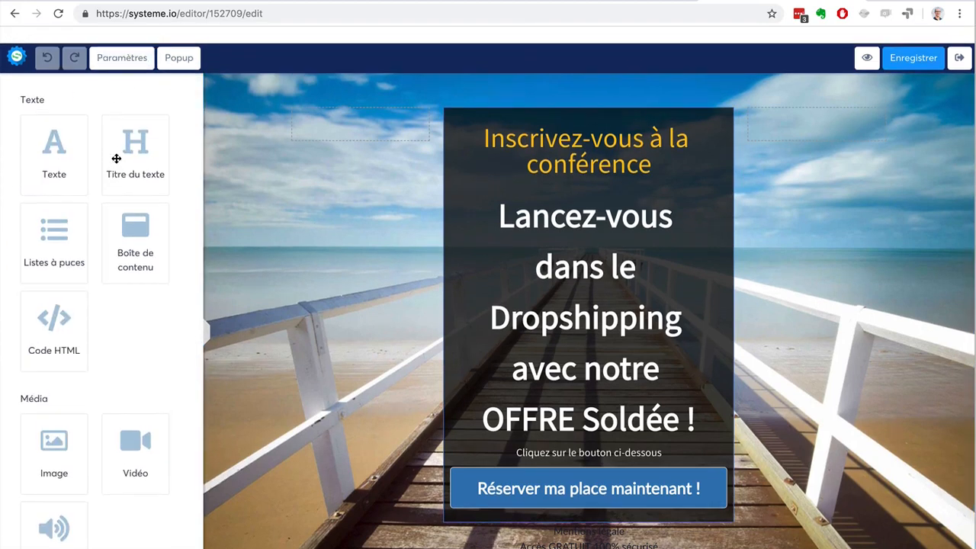
pyautogui.scroll(-10, 116, 157)
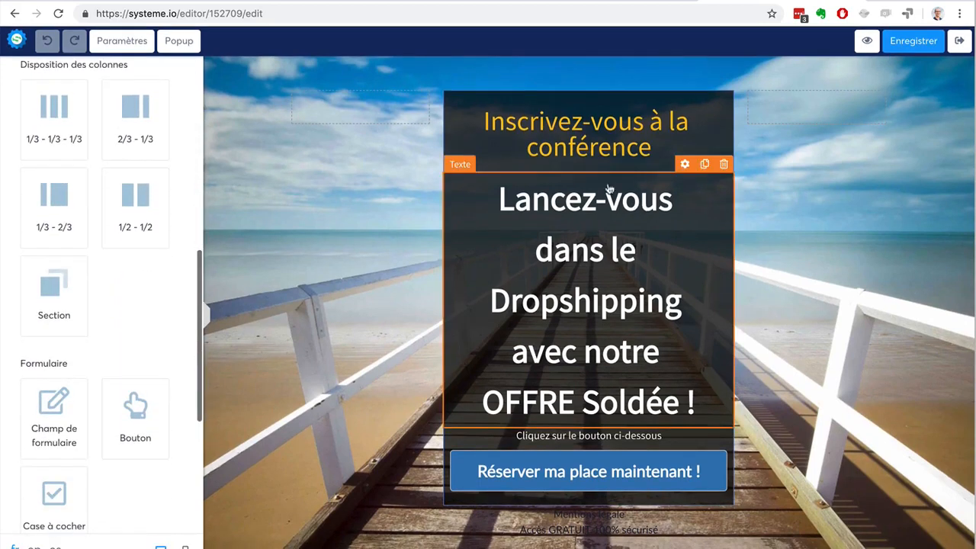
pyautogui.scroll(-7, 87, 196)
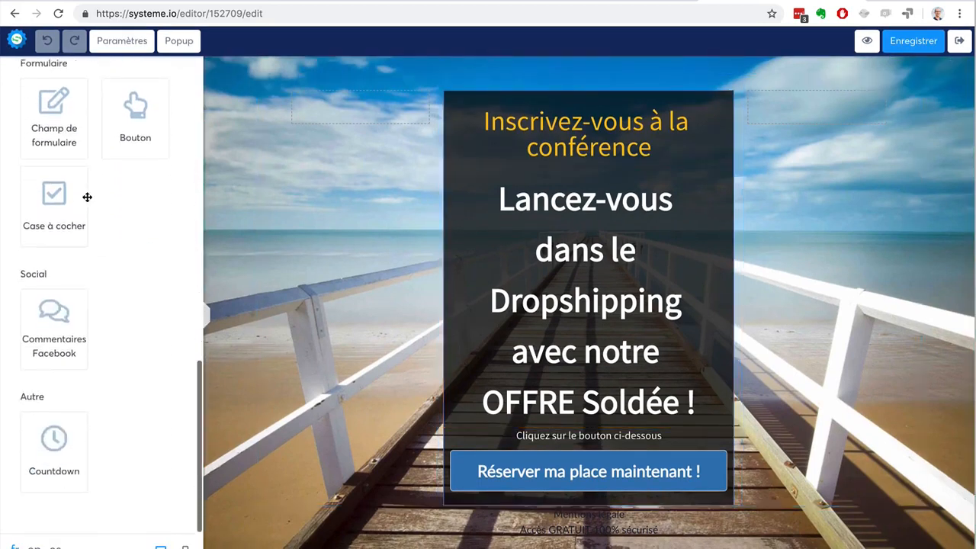
pyautogui.scroll(18, 87, 197)
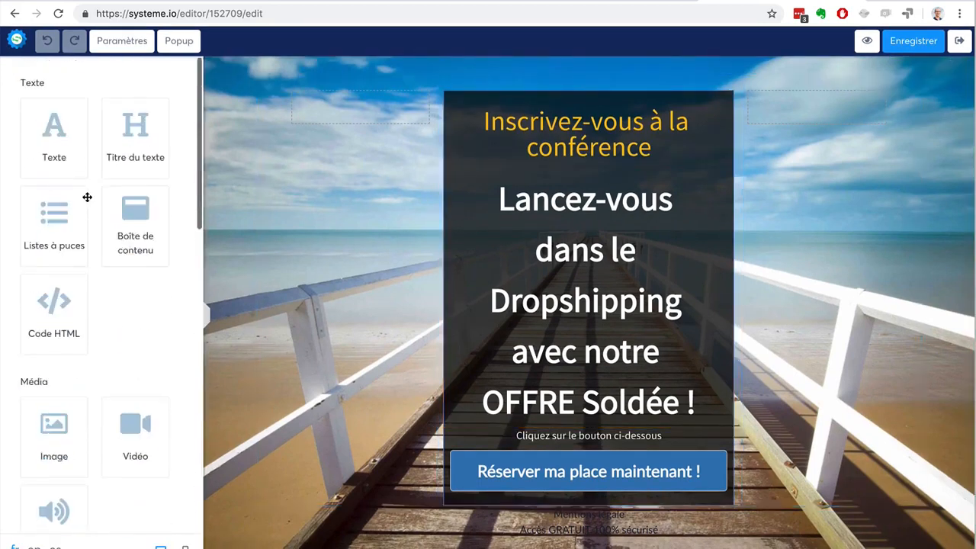
# Inspect the settings of the background section and of the "Inscrivez-vous à la conférence" heading.
pyautogui.click(280, 63)
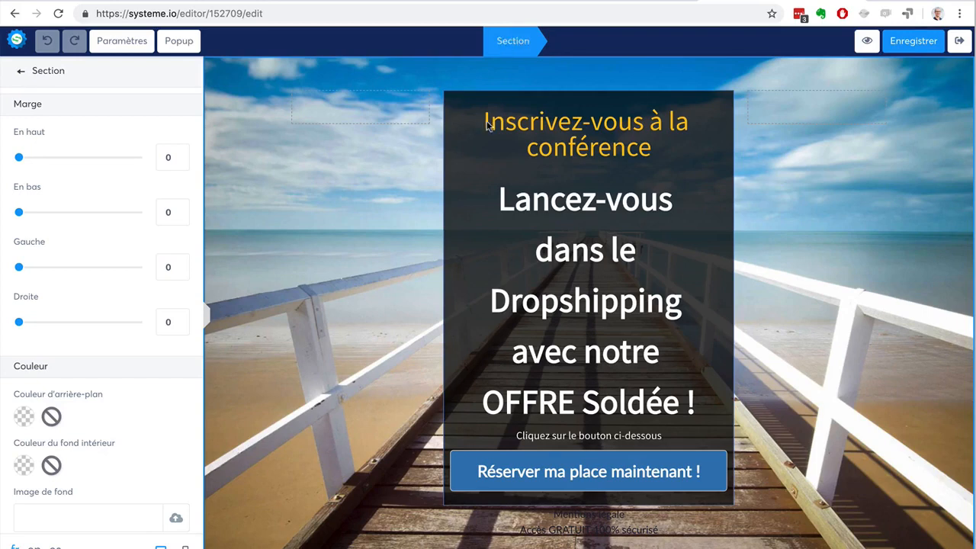
pyautogui.click(464, 60)
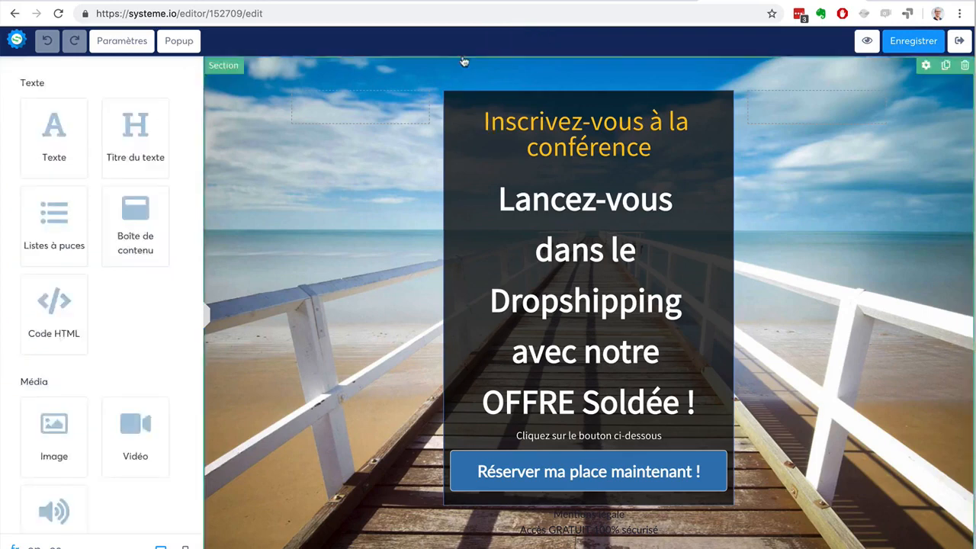
pyautogui.click(483, 122)
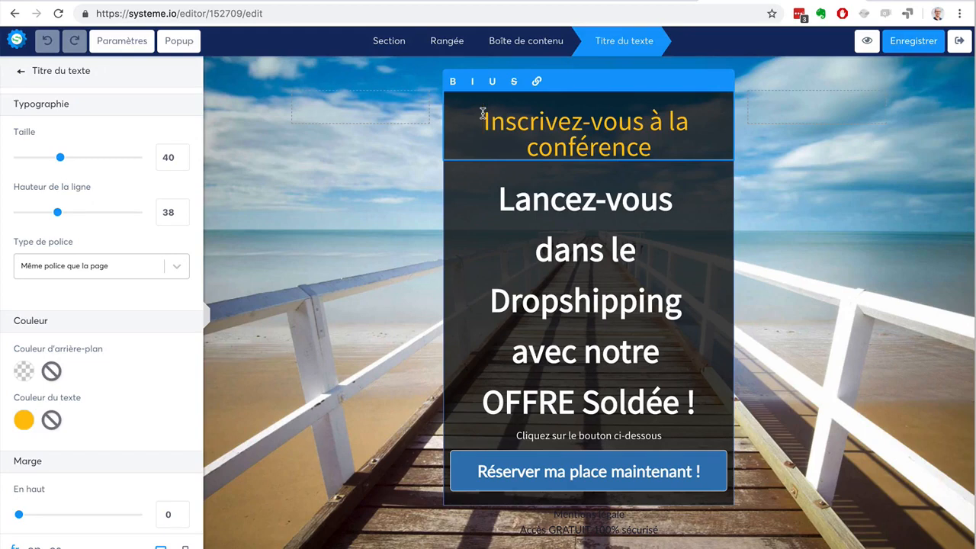
pyautogui.click(19, 71)
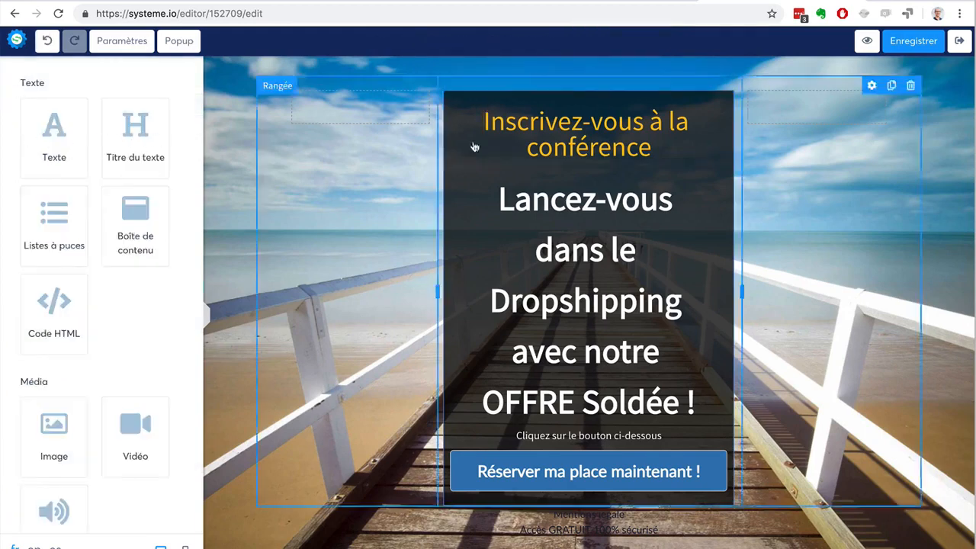
# Starting from the yellow heading, inspect the settings of its enclosing content box, row and section in turn.
pyautogui.click(552, 132)
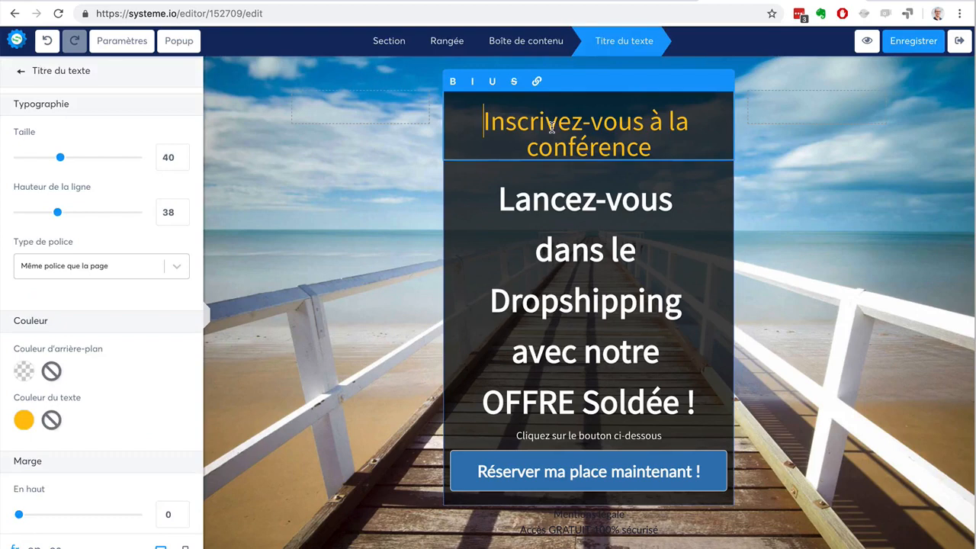
pyautogui.click(532, 44)
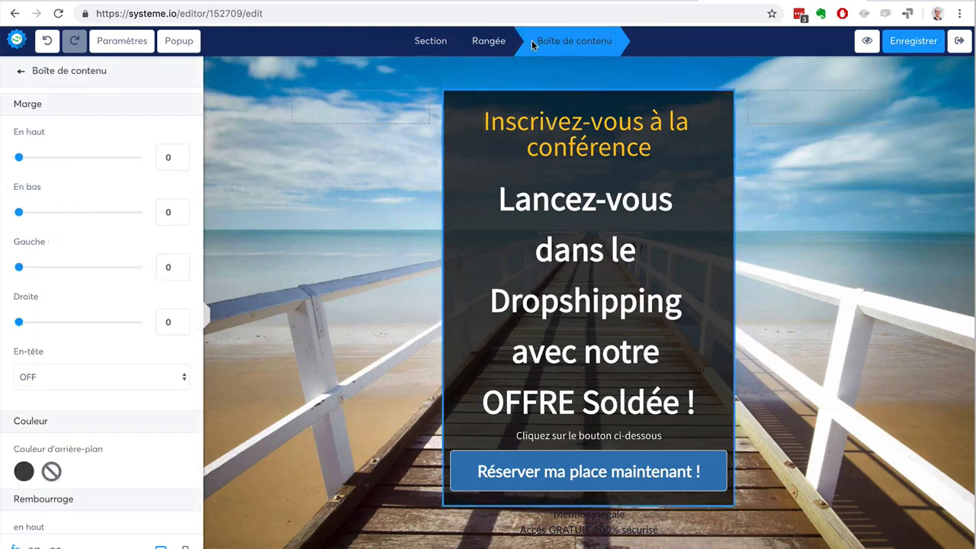
pyautogui.click(492, 48)
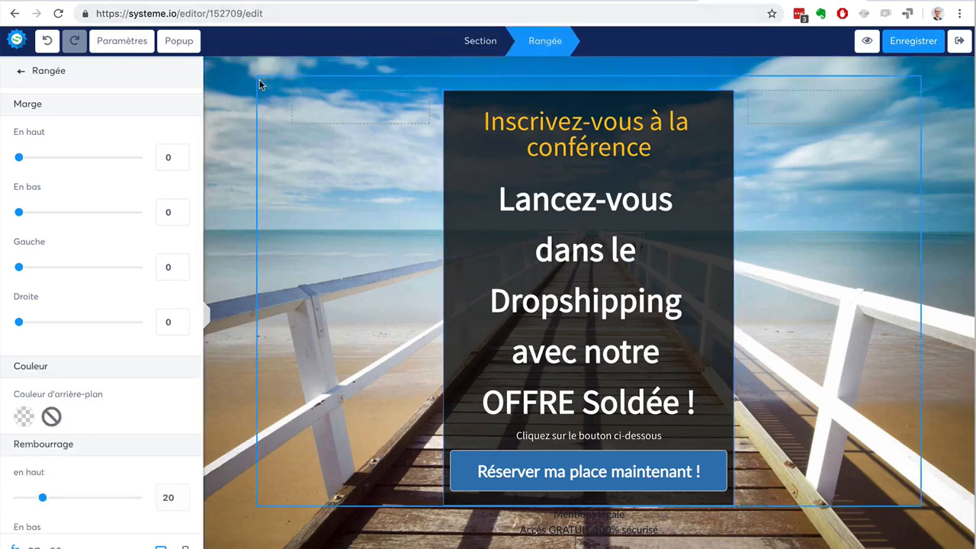
pyautogui.click(470, 43)
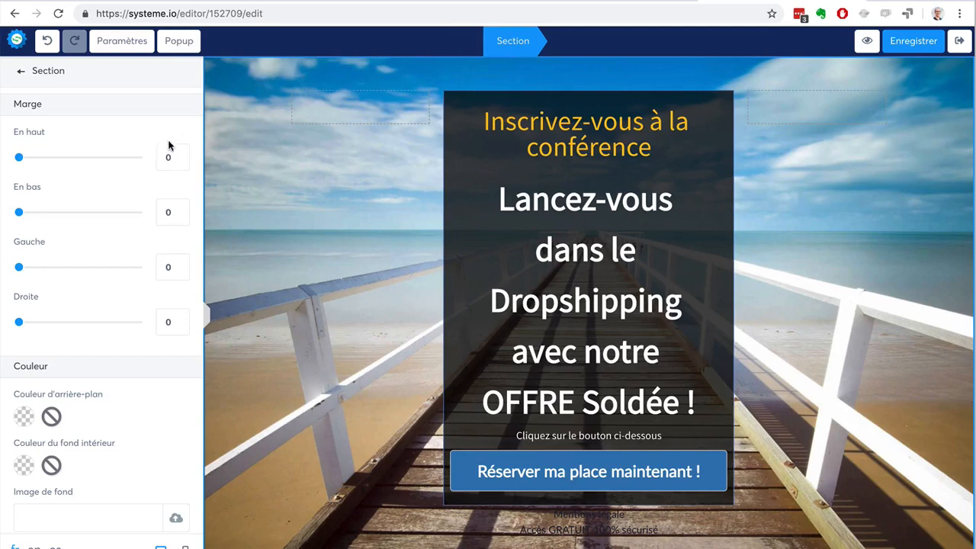
pyautogui.click(21, 71)
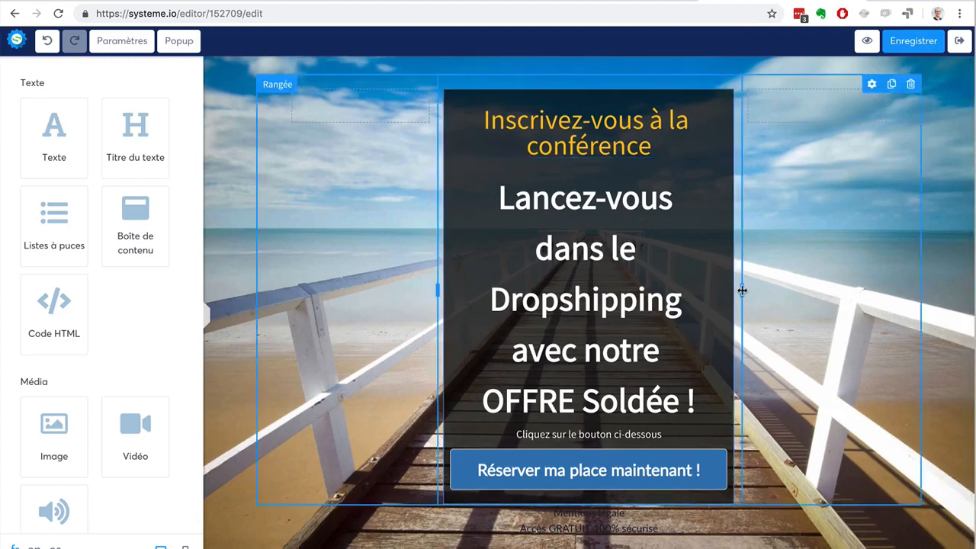
# Open the settings of the row around the content box and review its margin, padding, shadow, border and corner options.
pyautogui.moveTo(742, 290)
pyautogui.mouseDown()
pyautogui.moveTo(830, 294)
pyautogui.moveTo(765, 305)
pyautogui.moveTo(760, 290)
pyautogui.mouseUp()
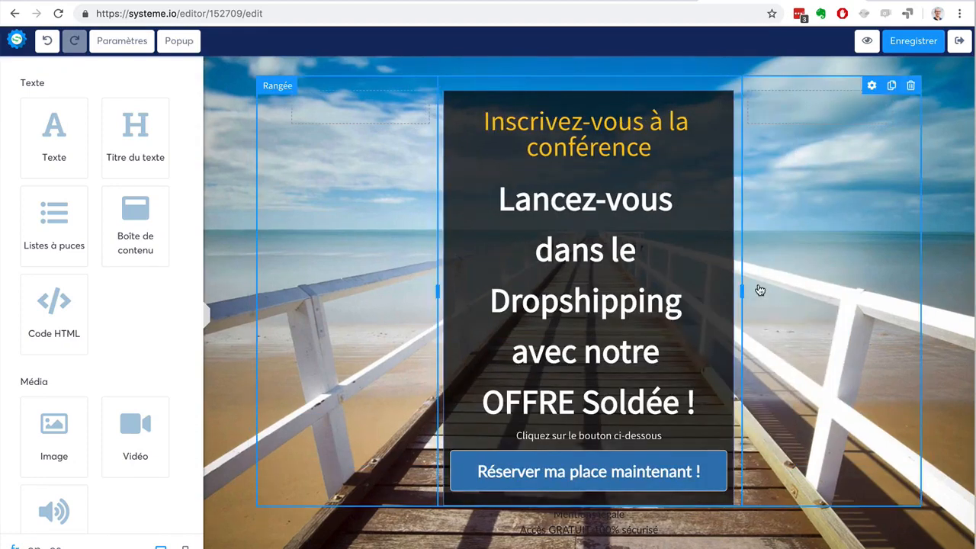
pyautogui.click(760, 291)
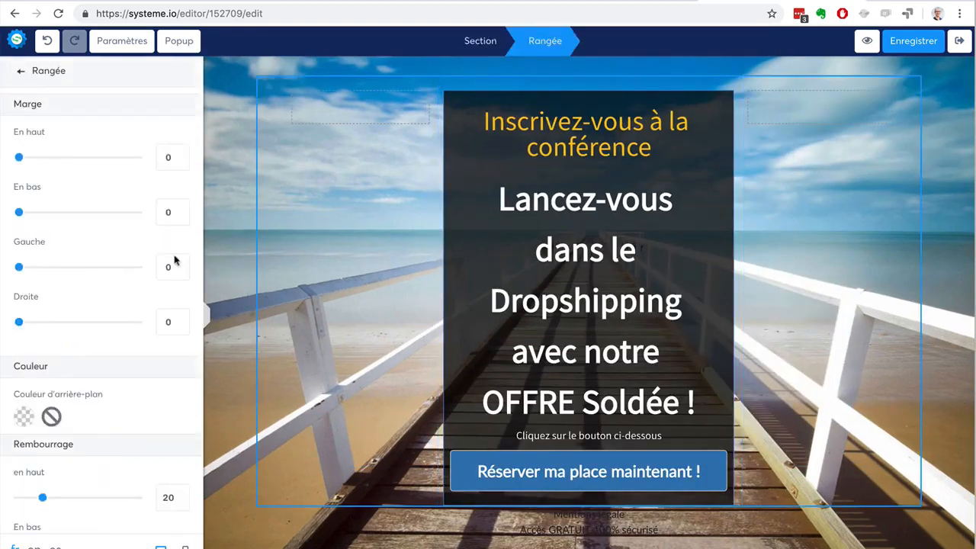
pyautogui.scroll(1, 131, 232)
pyautogui.scroll(-8, 65, 201)
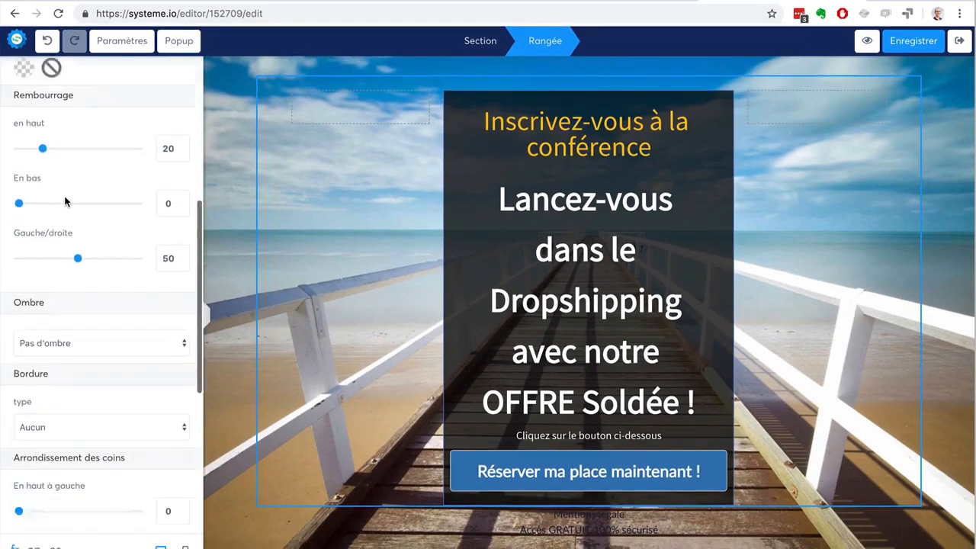
pyautogui.scroll(-3, 64, 201)
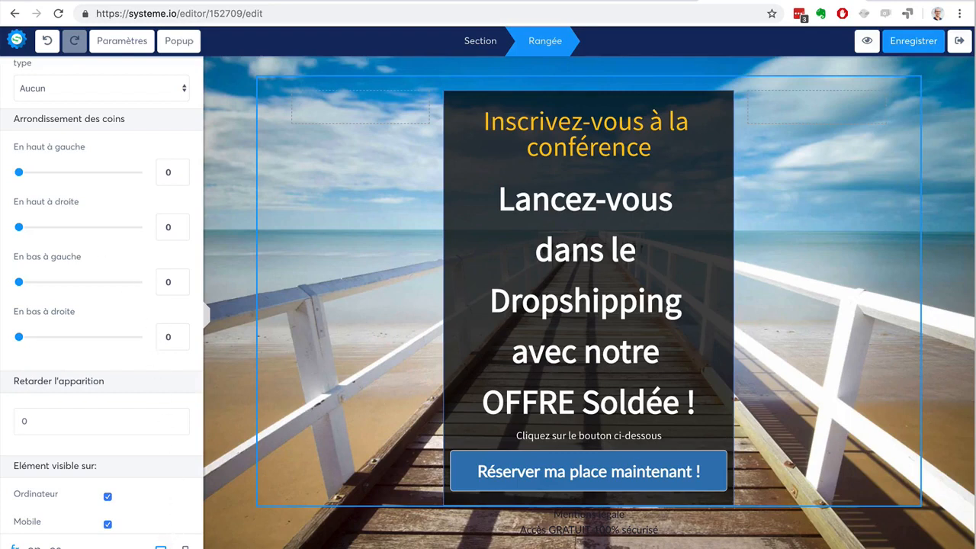
# Preview the page in mobile view, return to desktop view and examine the row's device visibility options.
pyautogui.click(186, 547)
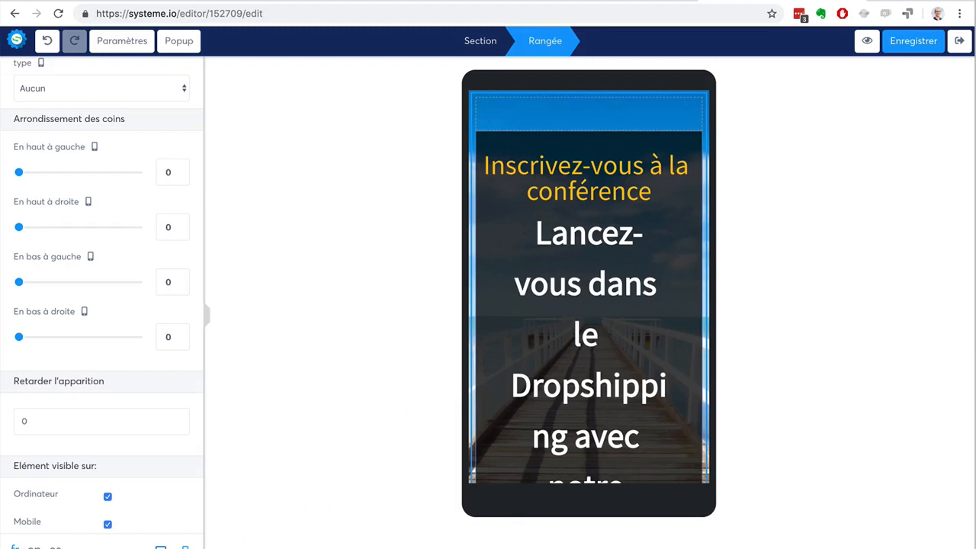
pyautogui.click(160, 548)
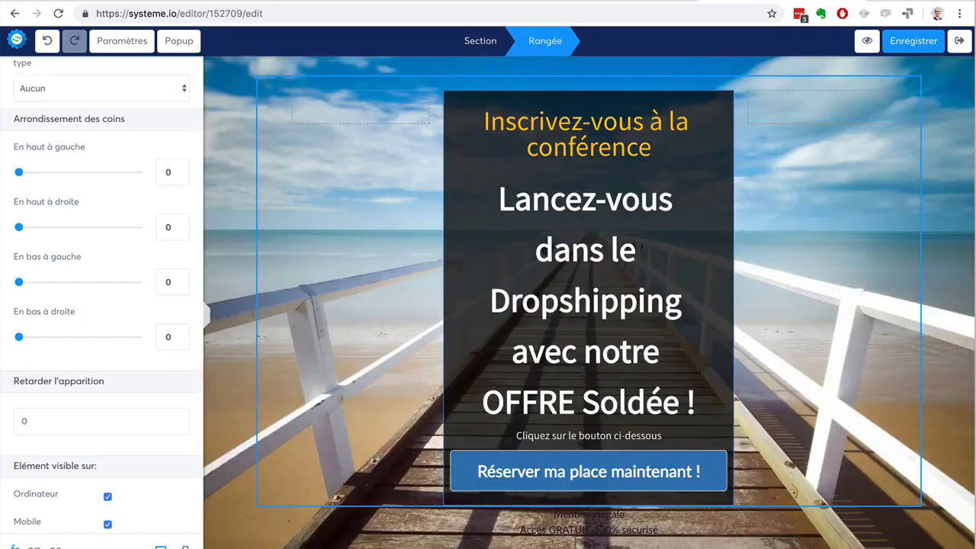
pyautogui.click(108, 497)
pyautogui.click(107, 498)
pyautogui.click(108, 498)
pyautogui.scroll(-1, 105, 371)
pyautogui.scroll(10, 105, 364)
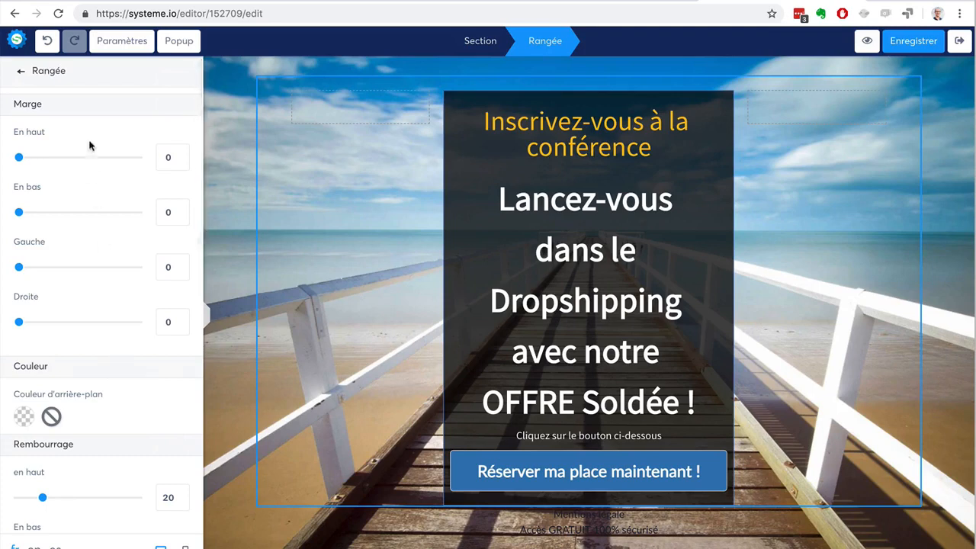
pyautogui.click(20, 74)
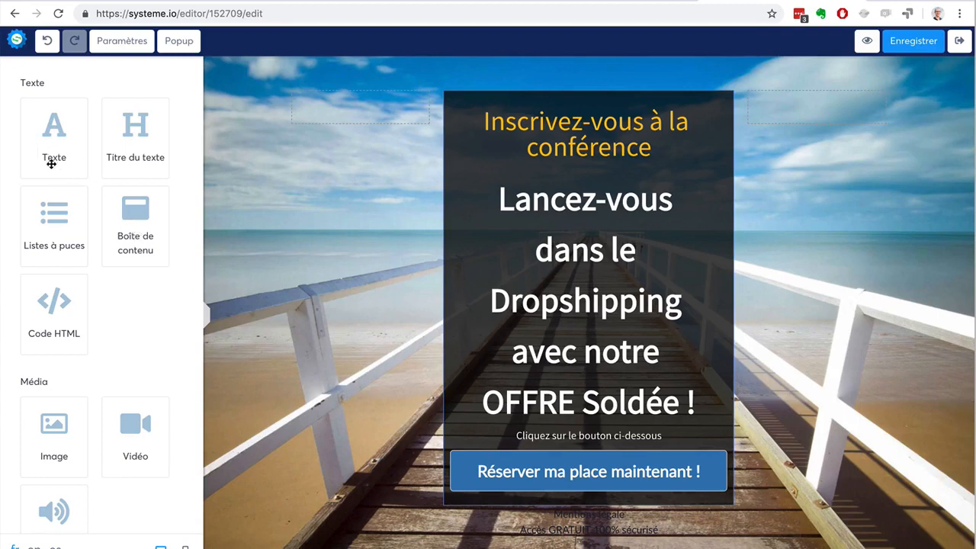
# Insert a video element below the "Inscrivez-vous à la conférence" heading and set its video type to "Envoyer un fichier".
pyautogui.scroll(-4, 105, 331)
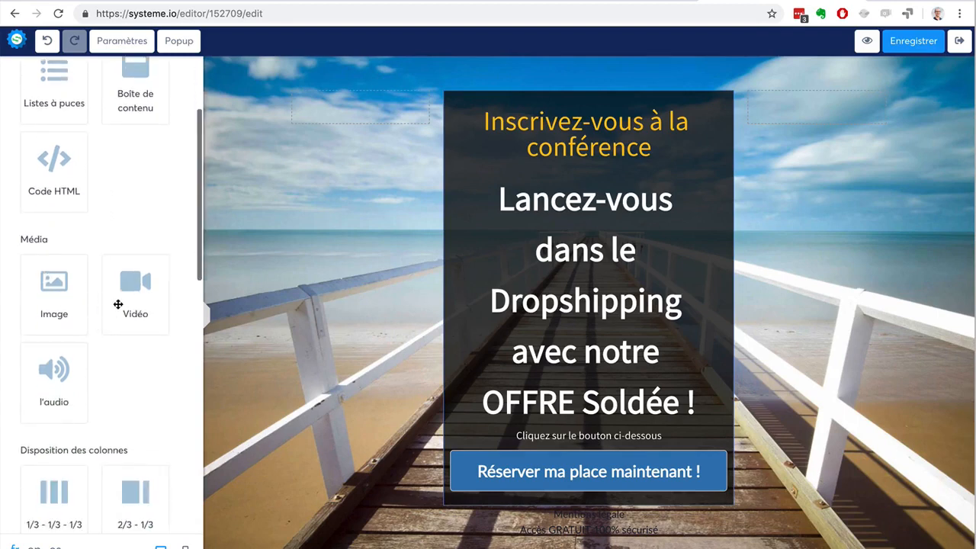
pyautogui.moveTo(122, 306); pyautogui.dragTo(544, 185)
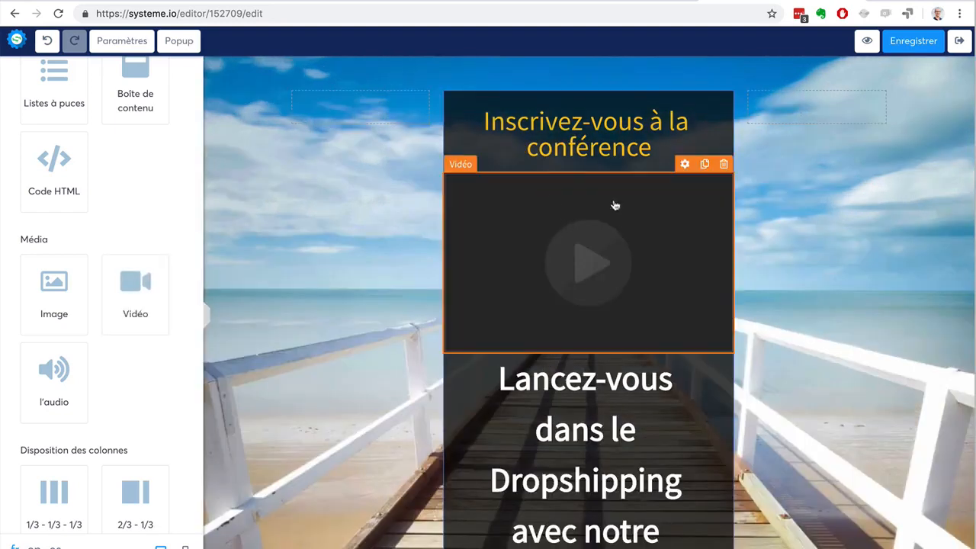
pyautogui.click(686, 164)
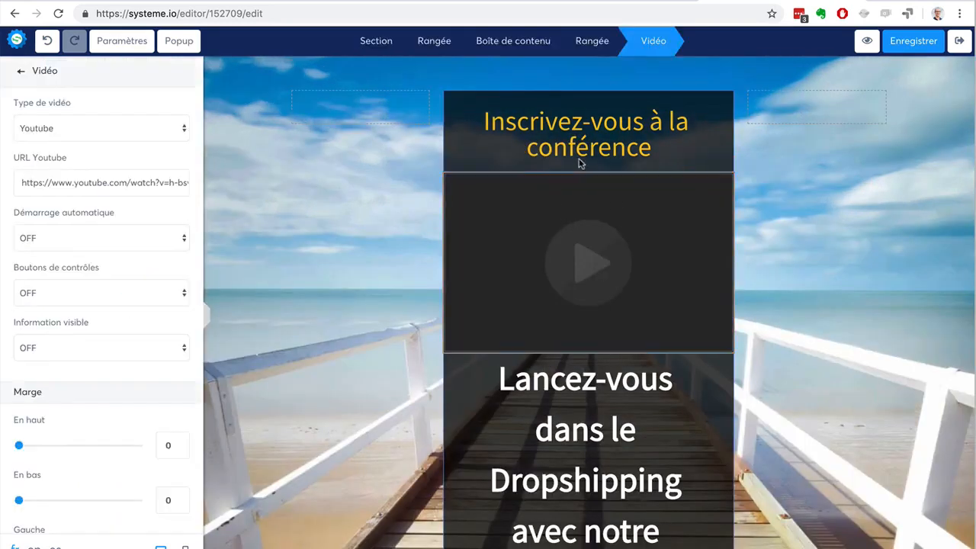
pyautogui.click(91, 129)
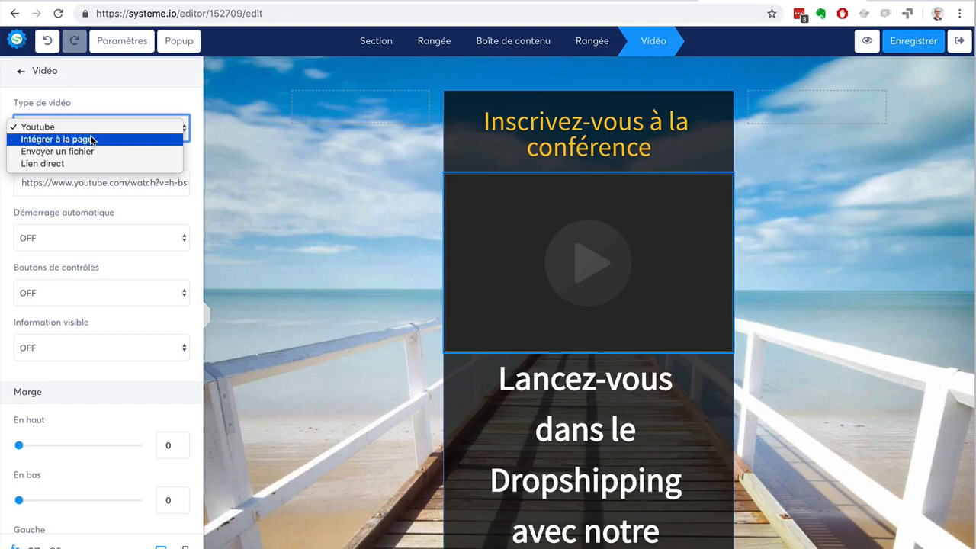
pyautogui.click(90, 152)
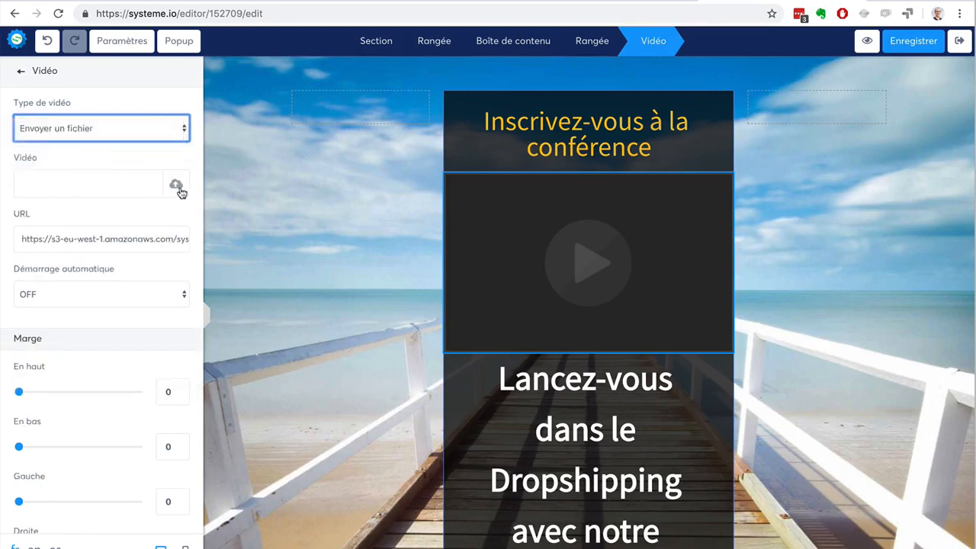
# Close the video settings and delete the video element from the content box.
pyautogui.click(96, 126)
pyautogui.click(88, 140)
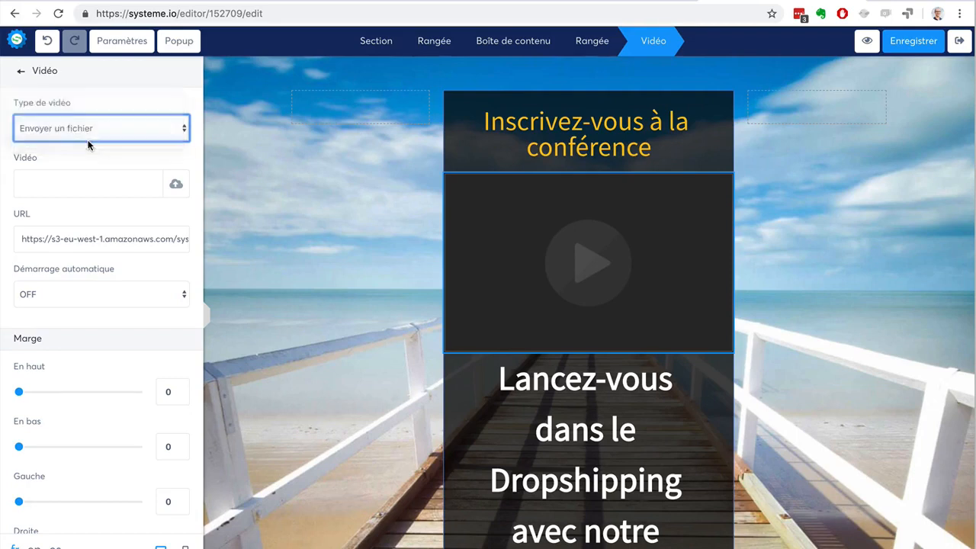
pyautogui.click(22, 71)
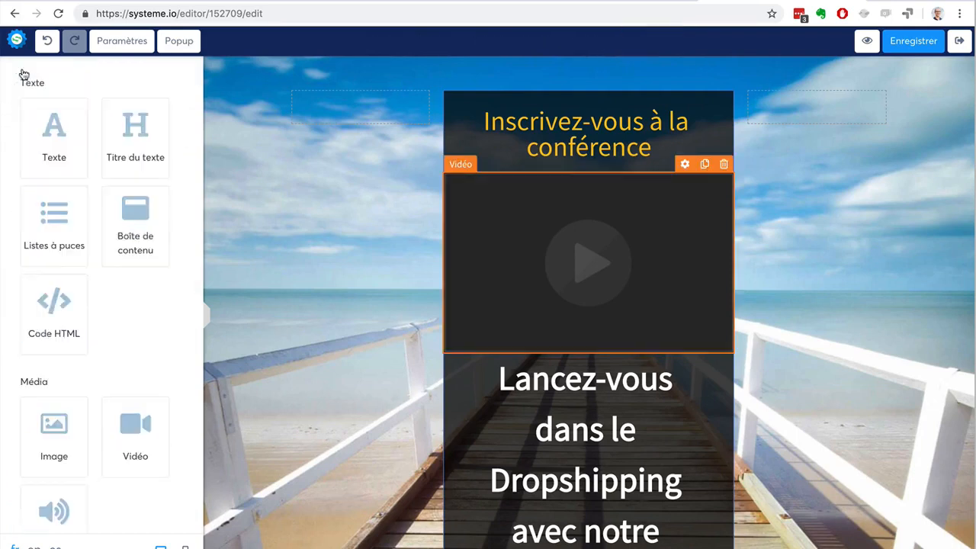
pyautogui.click(724, 165)
pyautogui.click(611, 97)
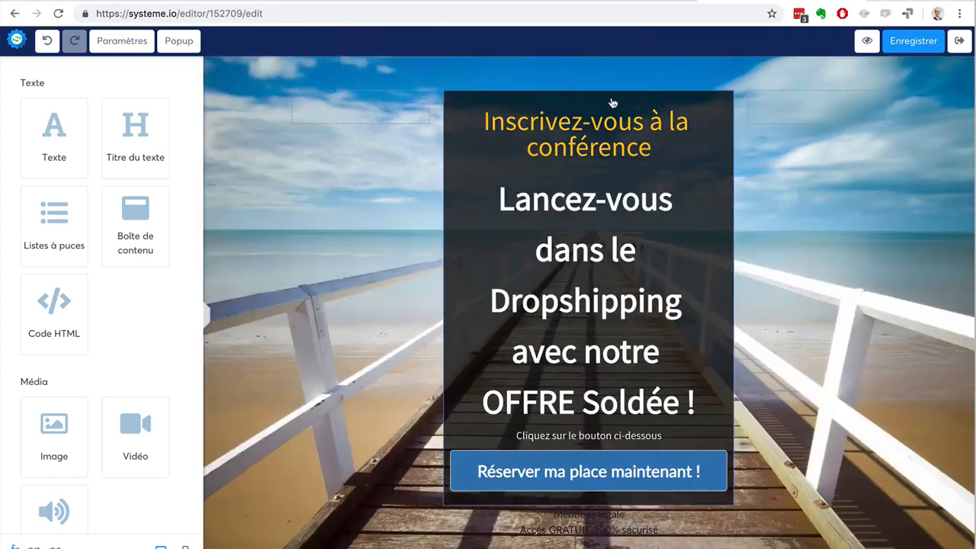
# Save the capture page and exit the page editor to the funnel's step list.
pyautogui.click(910, 41)
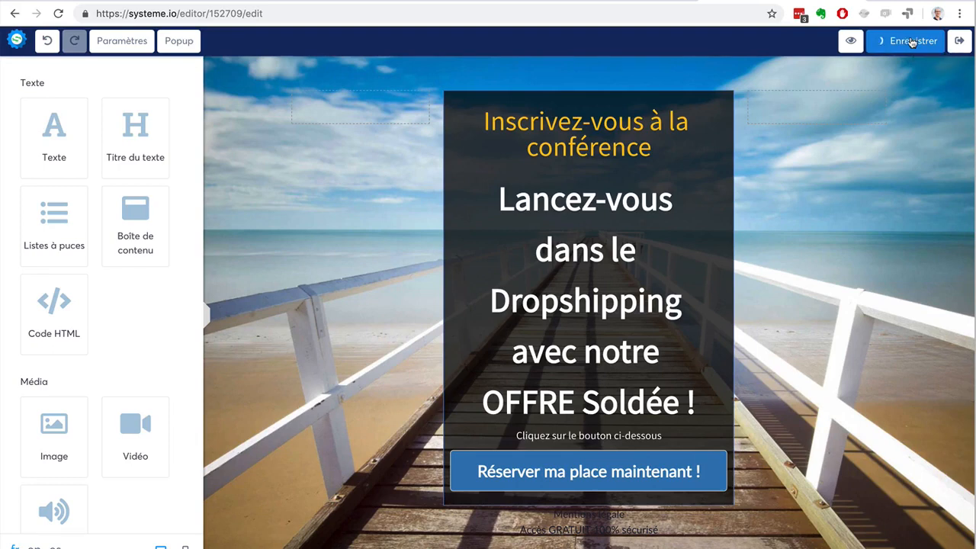
pyautogui.click(959, 41)
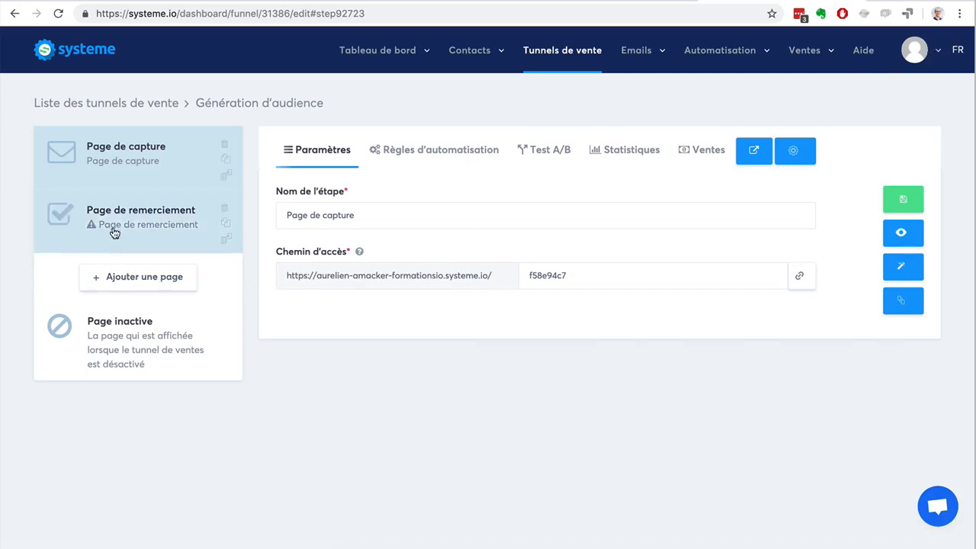
# Add a new page named "Formulaire de blog" of type "Formulaire" to the funnel.
pyautogui.click(142, 279)
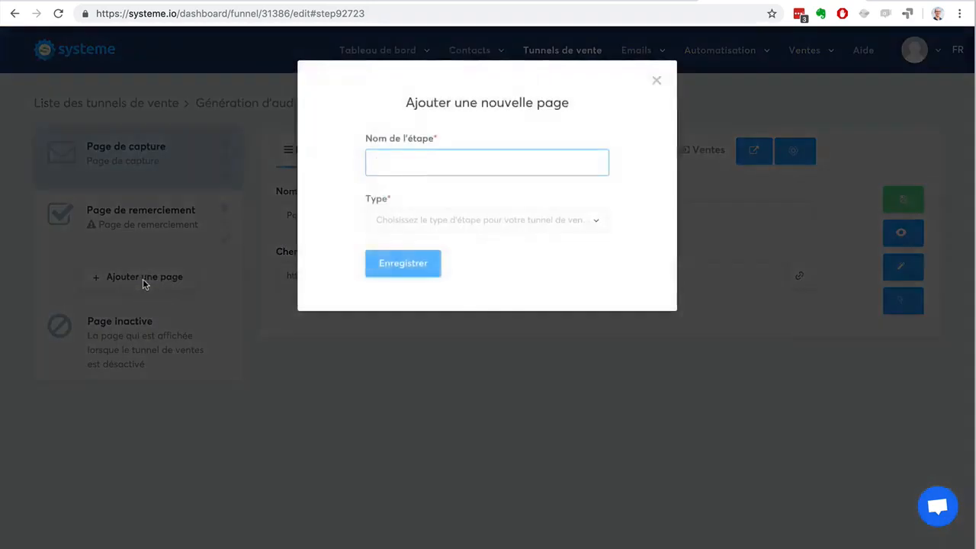
pyautogui.write('Formulaire de blog')
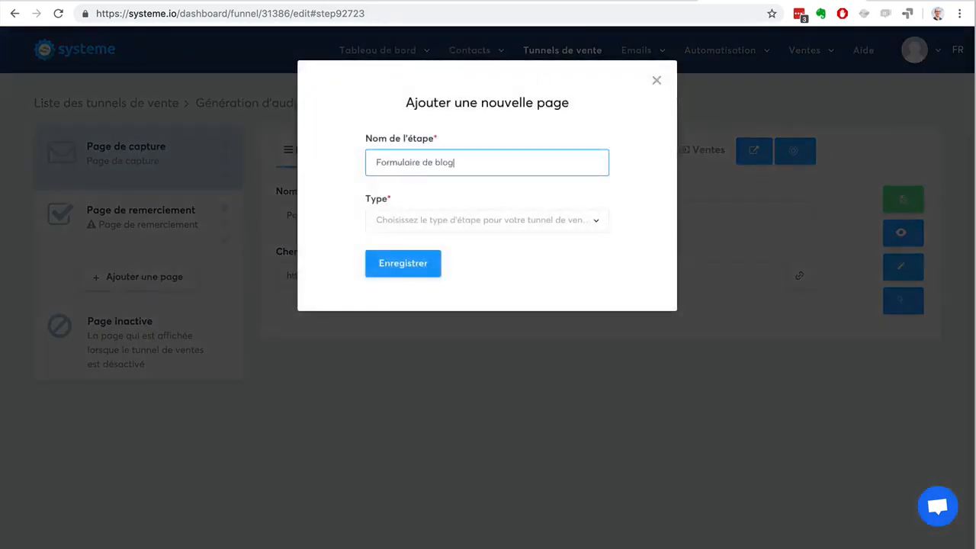
pyautogui.click(509, 226)
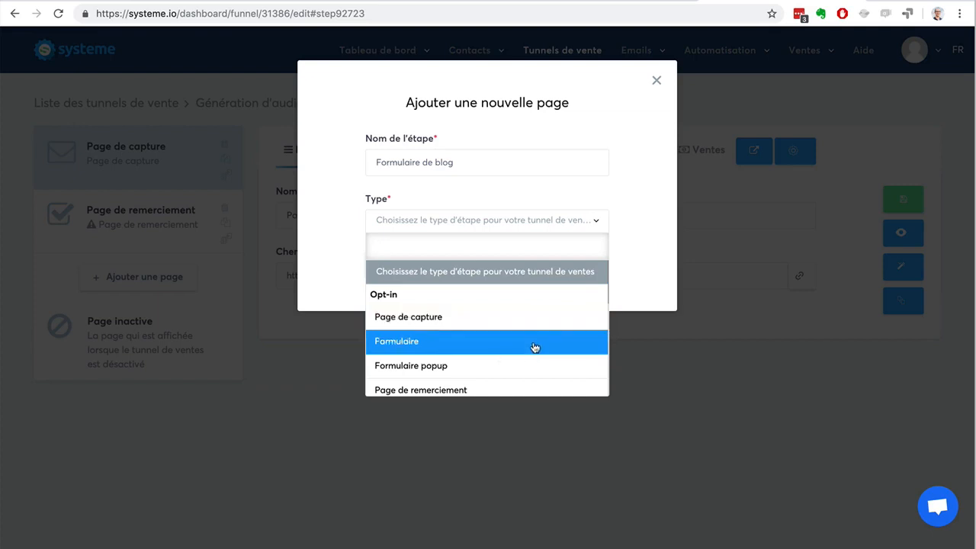
pyautogui.scroll(-3, 534, 348)
pyautogui.scroll(3, 533, 346)
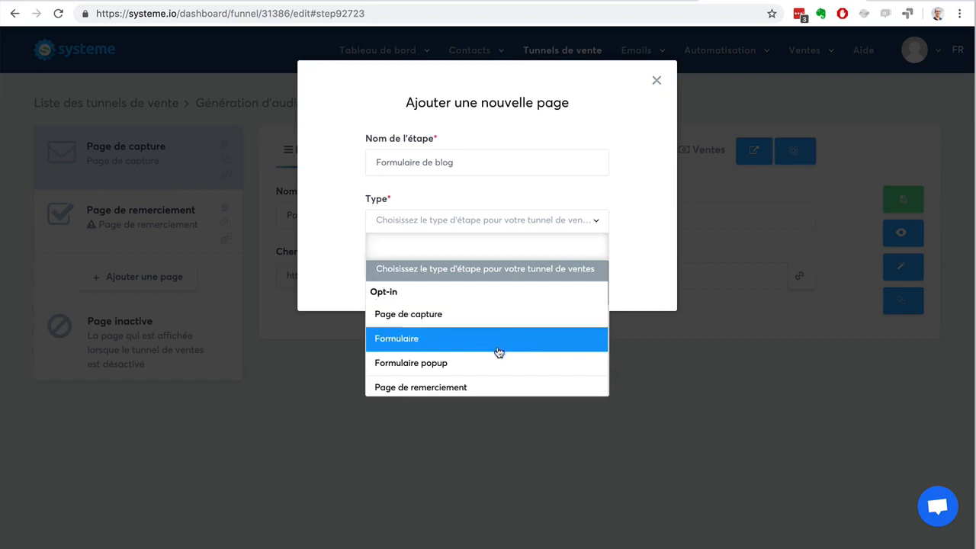
pyautogui.scroll(-3, 494, 370)
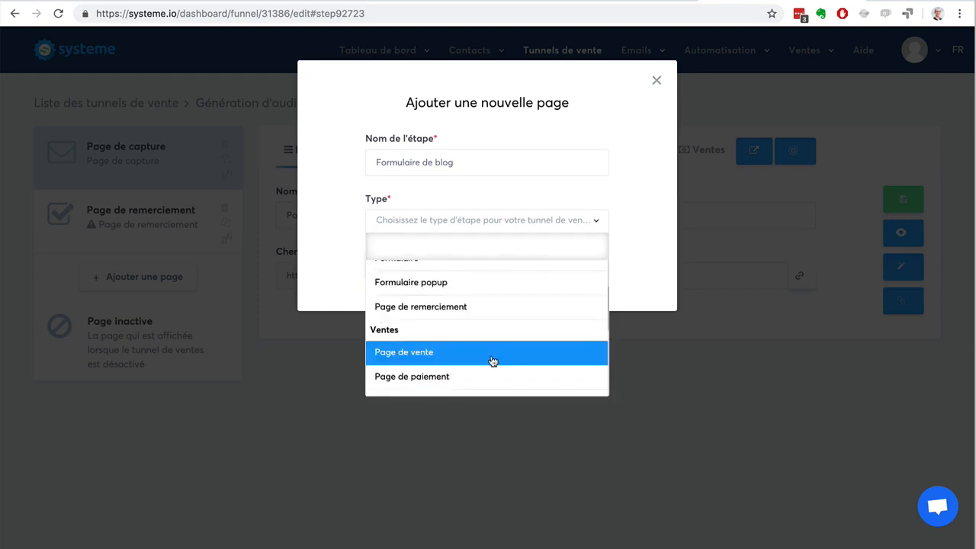
pyautogui.scroll(-3, 493, 362)
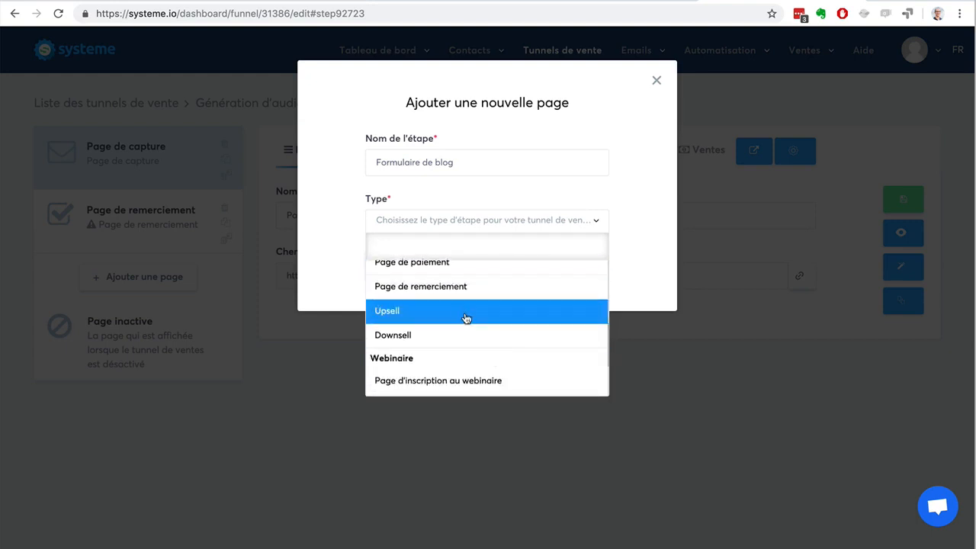
pyautogui.scroll(-3, 482, 381)
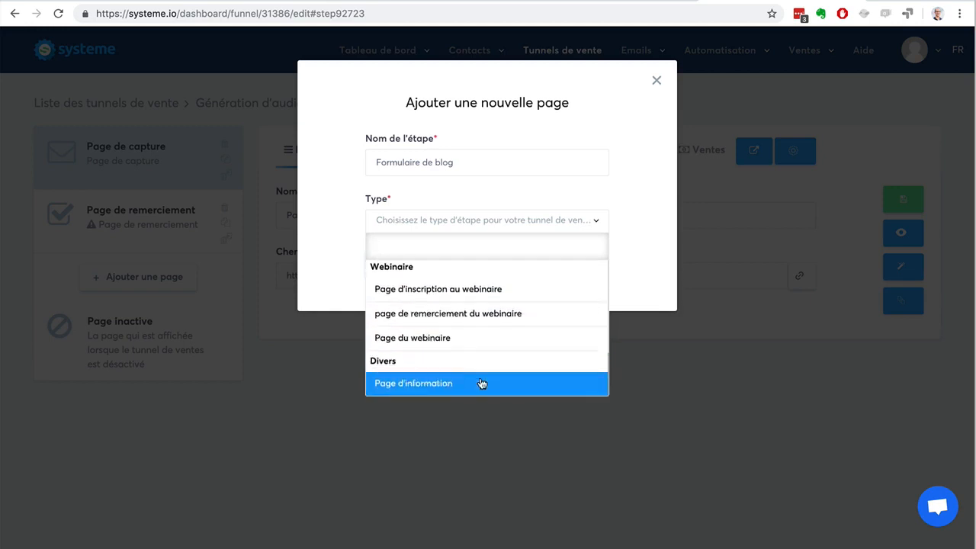
pyautogui.scroll(10, 485, 350)
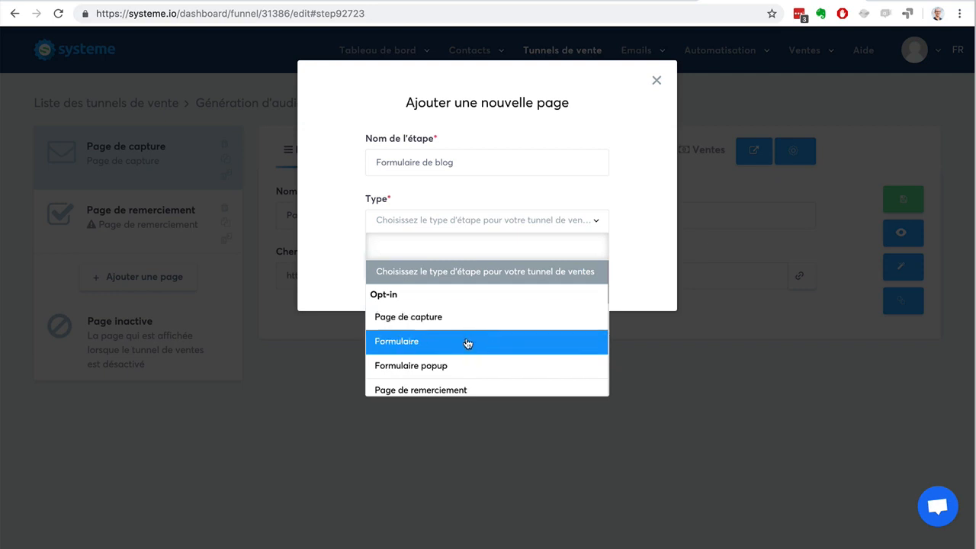
pyautogui.click(467, 344)
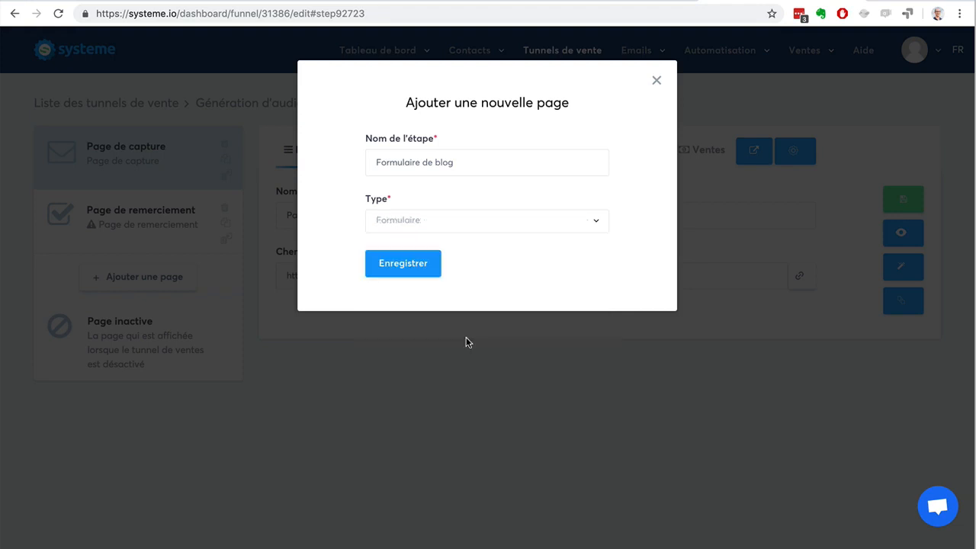
pyautogui.click(400, 262)
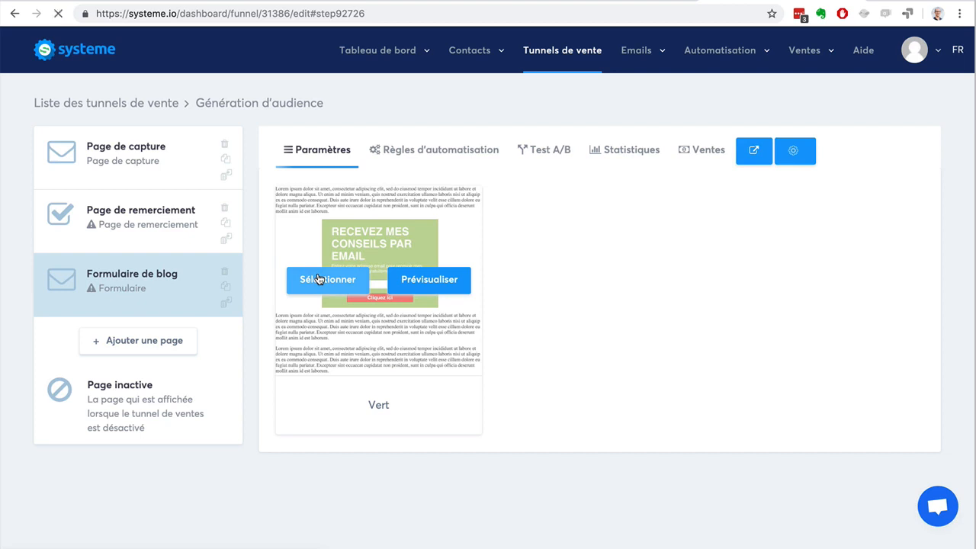
# Apply the "Vert" template to the "Formulaire de blog" step and open the form in the editor.
pyautogui.click(319, 279)
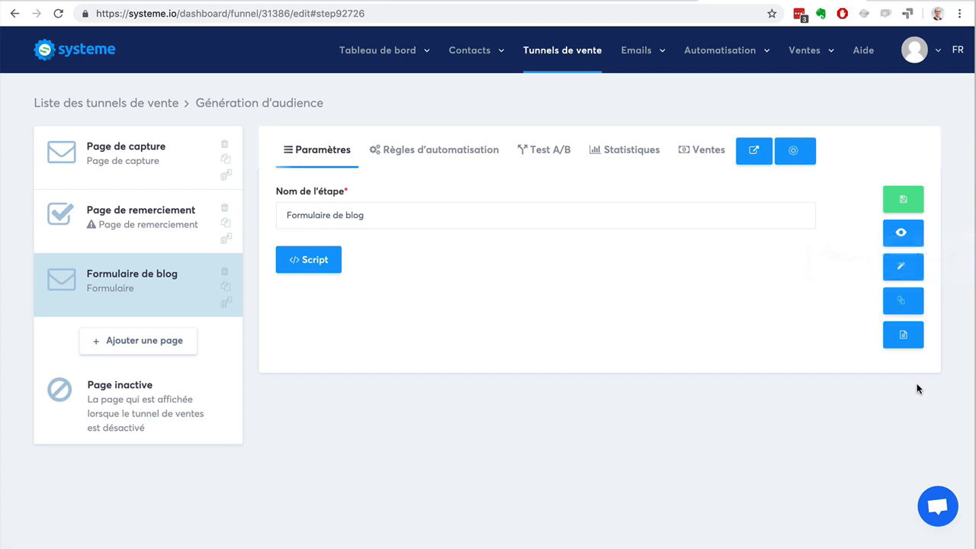
pyautogui.click(902, 264)
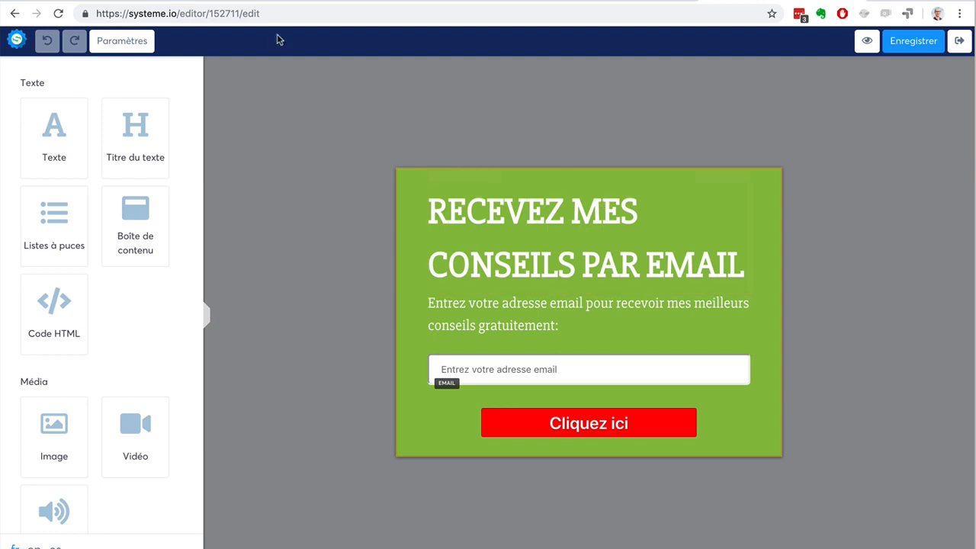
# Set the background colour of the inline form to white (FFFFFF) in its general settings.
pyautogui.click(109, 42)
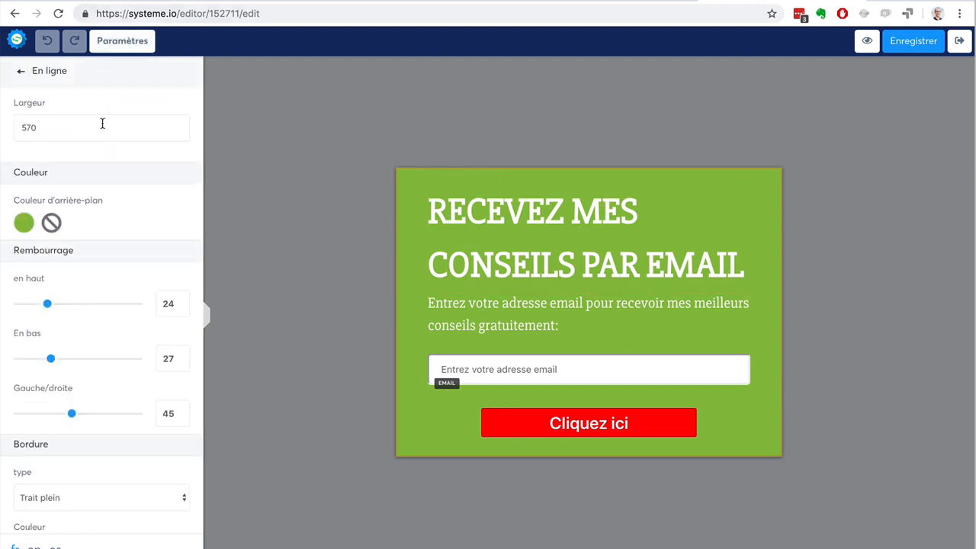
pyautogui.scroll(-5, 102, 126)
pyautogui.scroll(5, 101, 128)
pyautogui.click(23, 226)
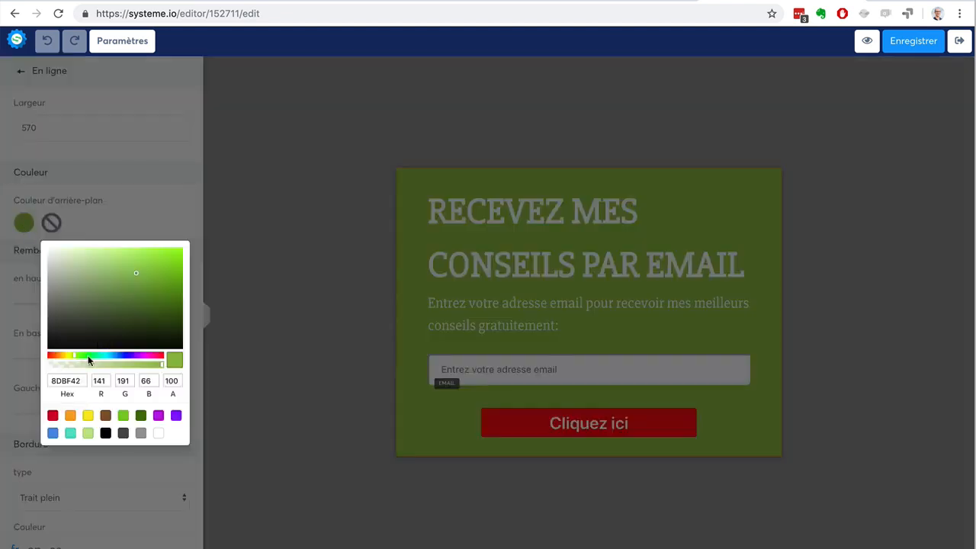
pyautogui.click(157, 434)
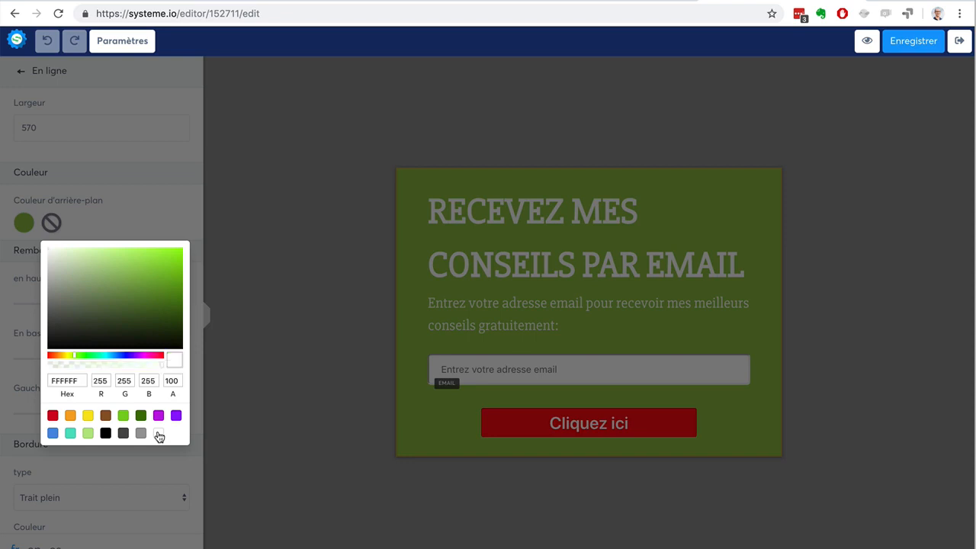
pyautogui.click(285, 246)
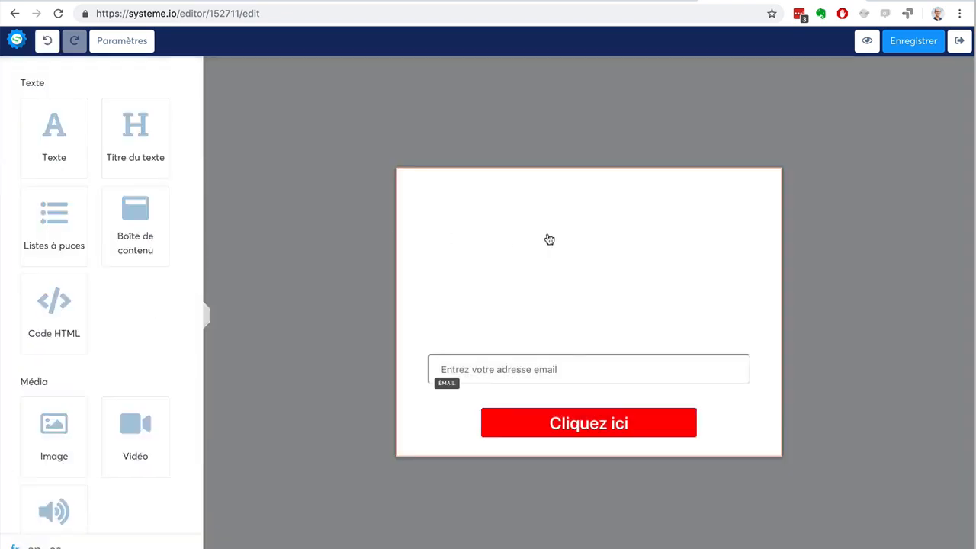
# Change the text colour of the heading "RECEVEZ MES CONSEILS PAR EMAIL" to dark grey (4A4A4A).
pyautogui.click(550, 240)
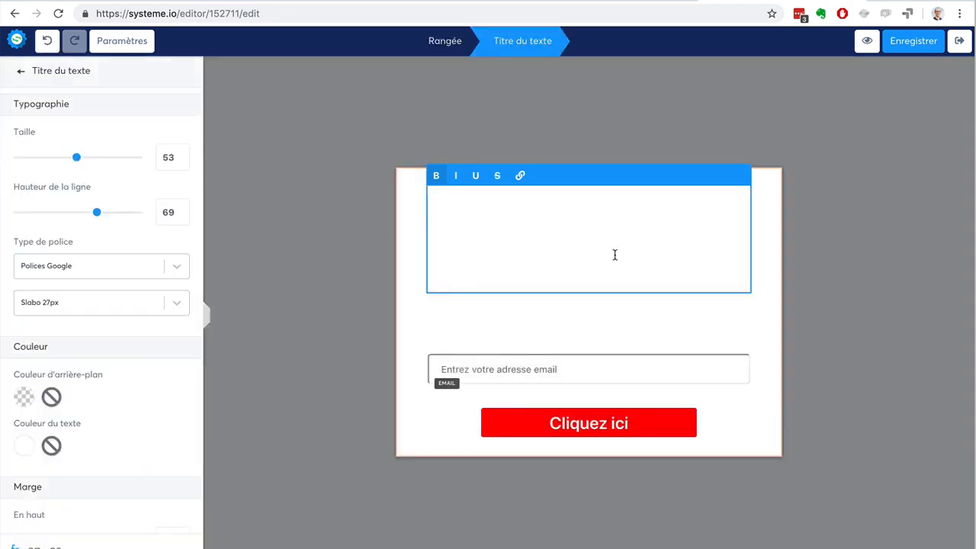
pyautogui.tripleClick(615, 255)
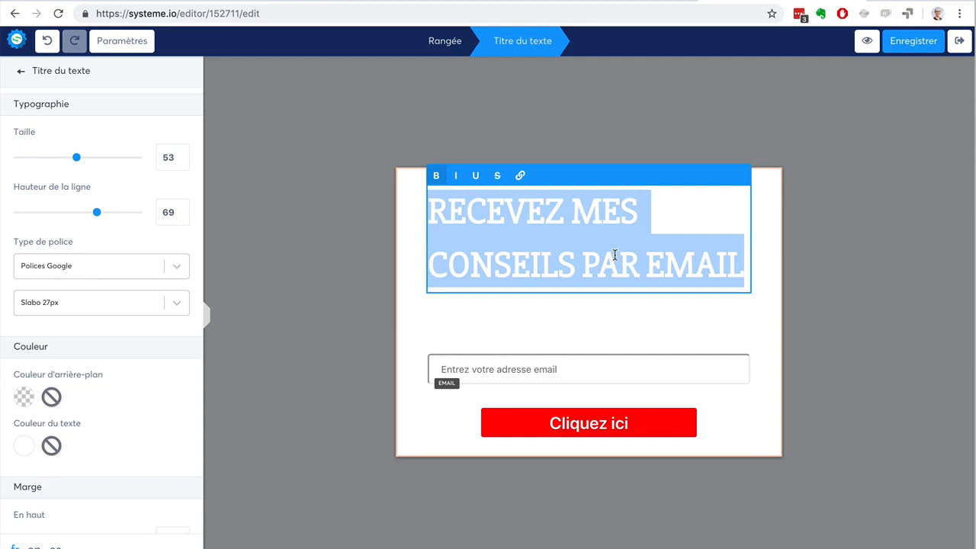
pyautogui.scroll(-5, 107, 354)
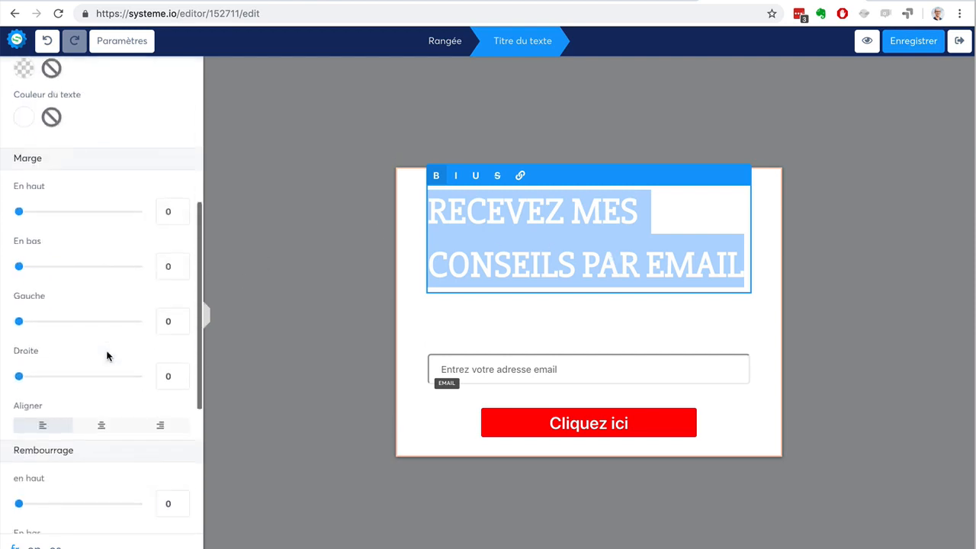
pyautogui.click(24, 220)
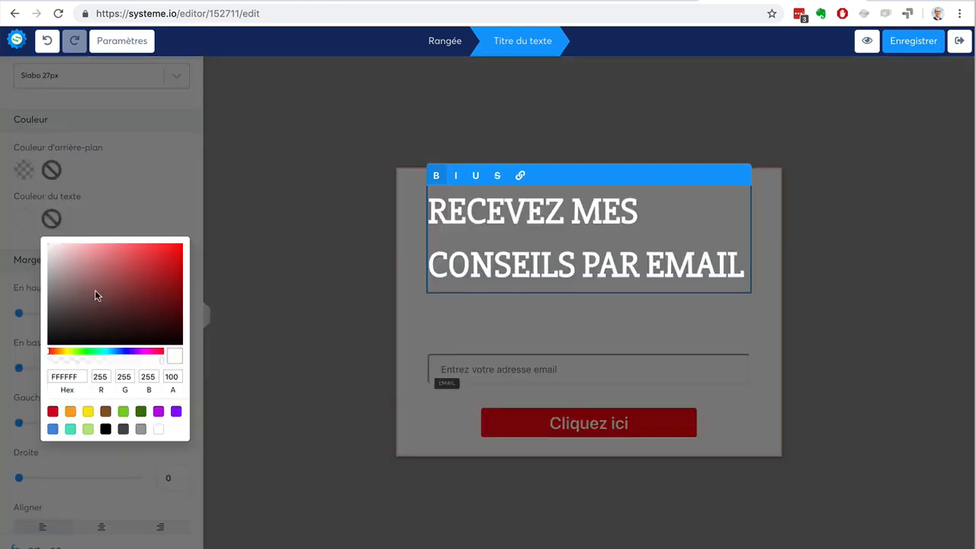
pyautogui.click(121, 430)
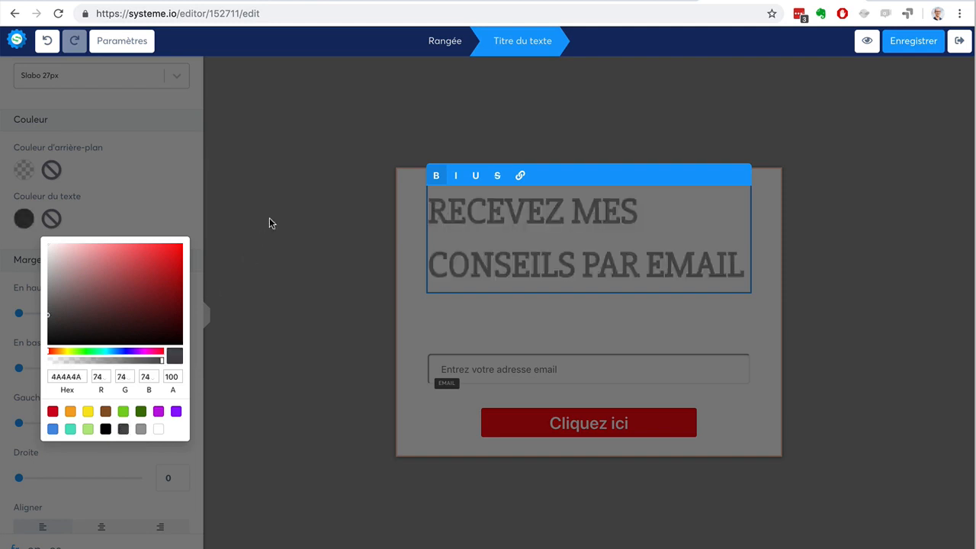
pyautogui.click(269, 217)
pyautogui.click(561, 263)
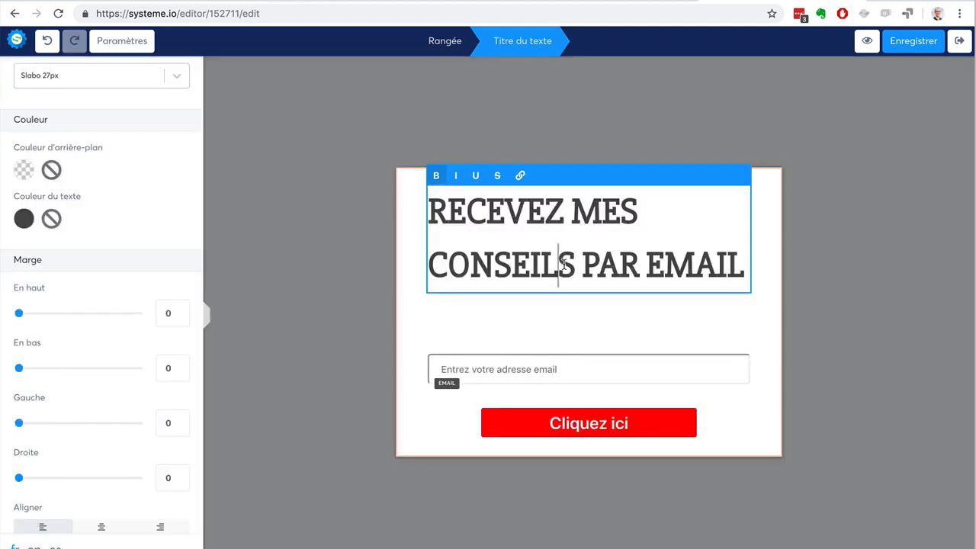
# Centre-align the form's heading "RECEVEZ MES CONSEILS PAR EMAIL".
pyautogui.scroll(3, 45, 231)
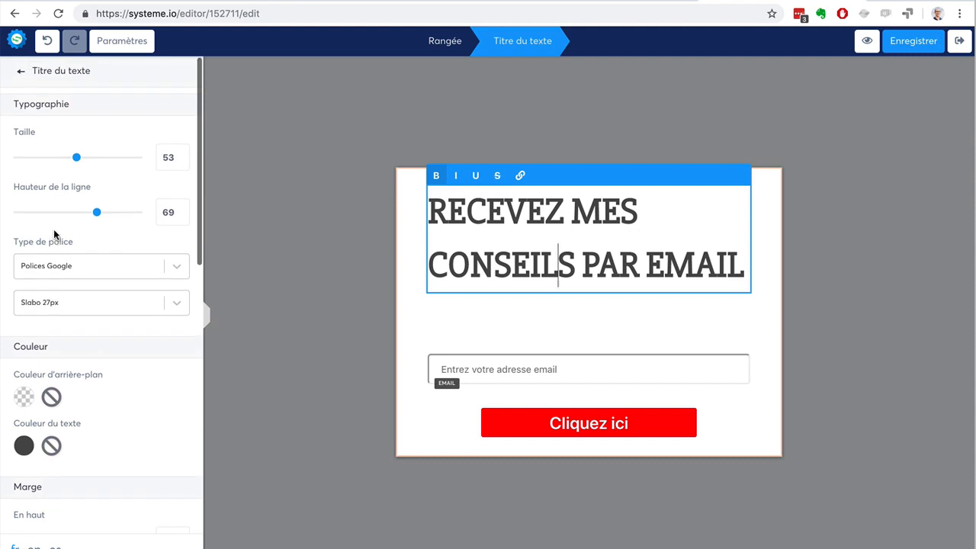
pyautogui.scroll(-5, 53, 231)
pyautogui.scroll(-1, 53, 228)
pyautogui.click(98, 328)
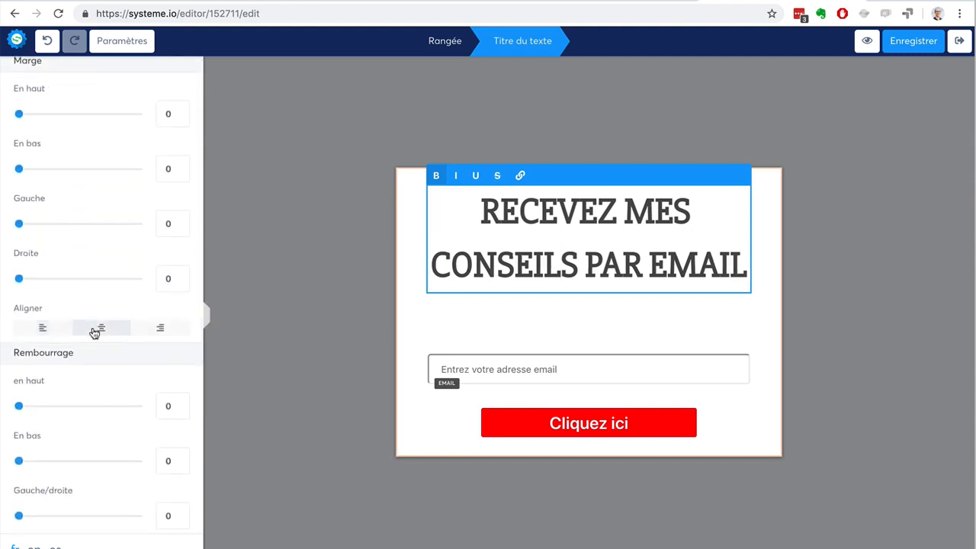
pyautogui.click(263, 208)
# Change the colour of the paragraph "Entrez votre adresse email pour recevoir mes meilleurs conseils gratuitement:" to black (000000).
pyautogui.click(570, 335)
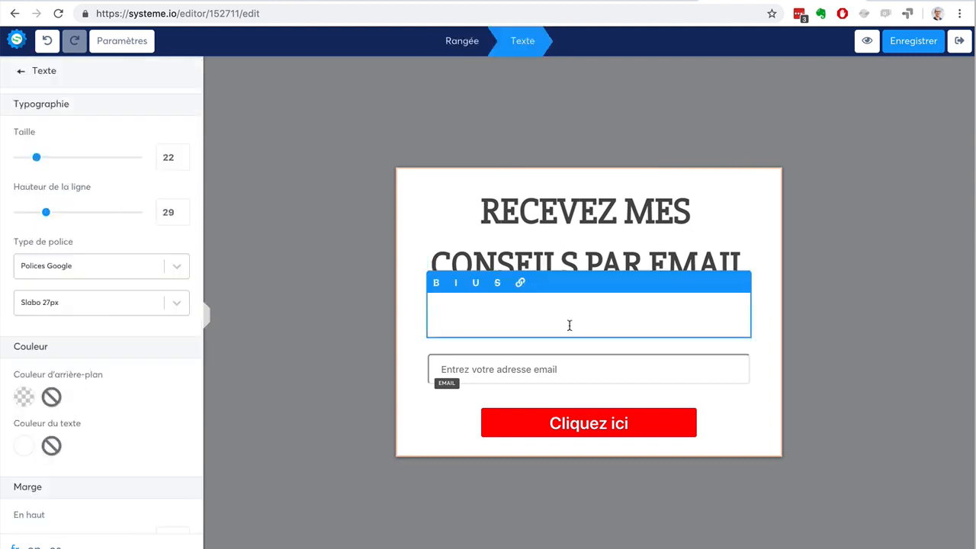
pyautogui.press('super+a')
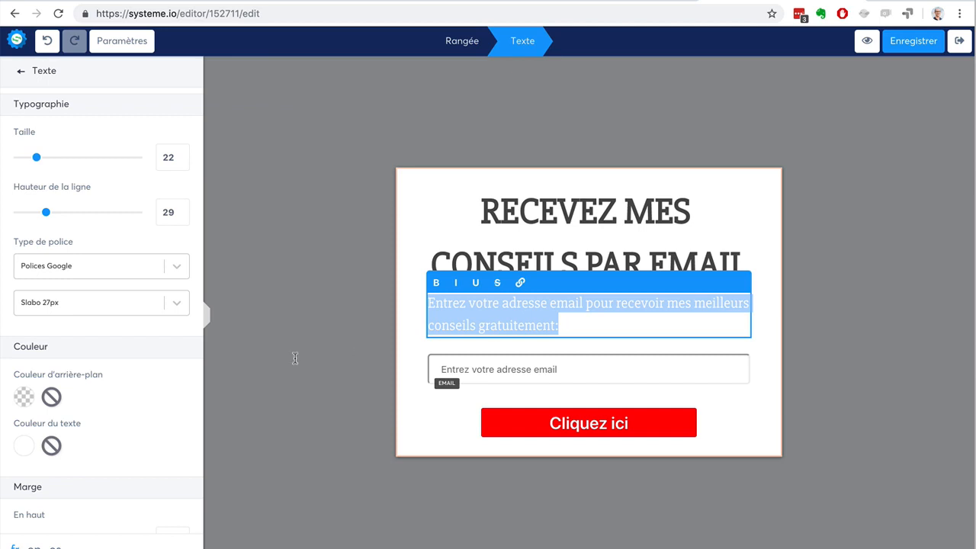
pyautogui.click(22, 448)
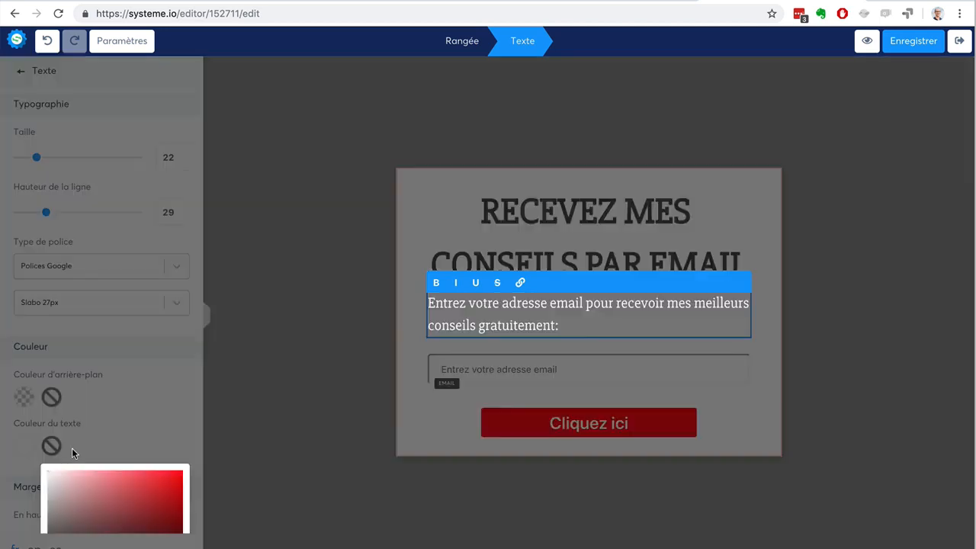
pyautogui.scroll(-3, 132, 499)
pyautogui.click(123, 481)
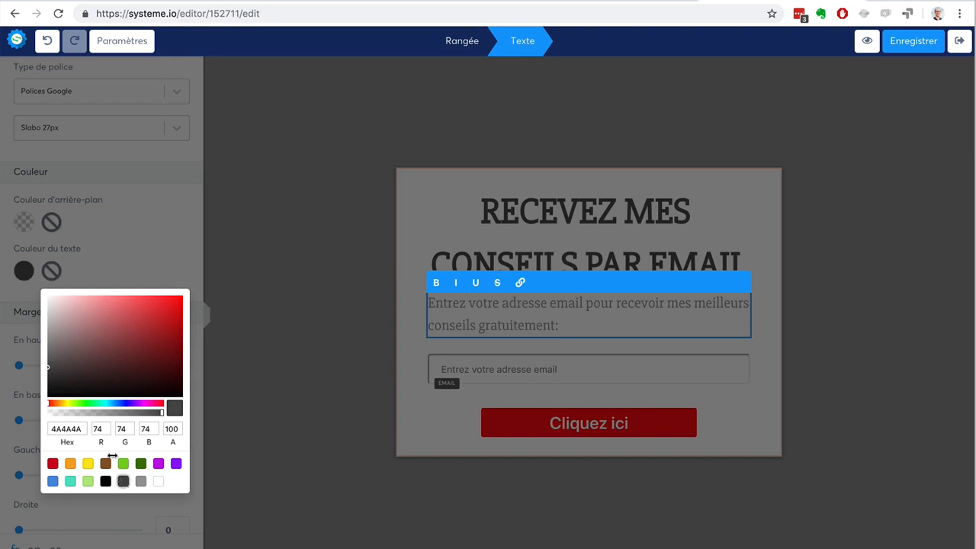
pyautogui.click(106, 481)
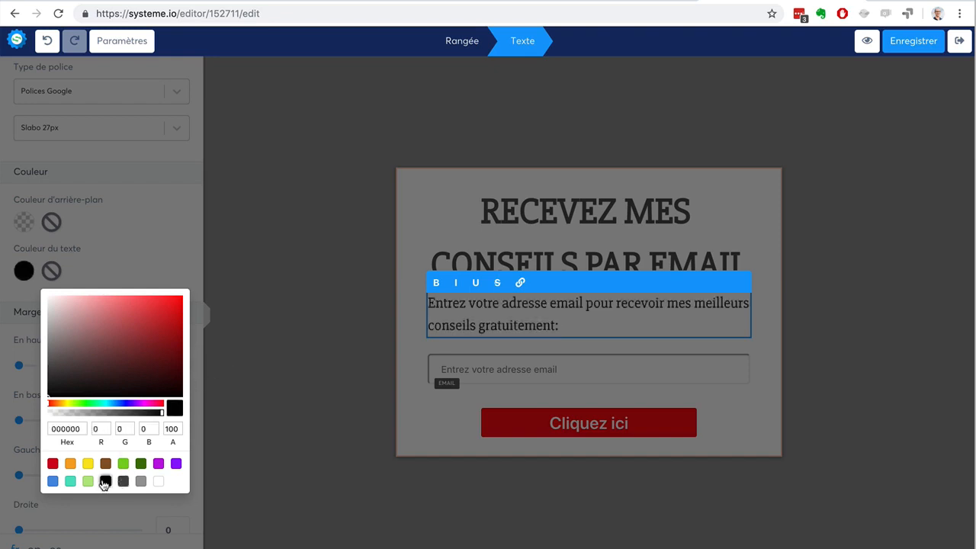
pyautogui.click(226, 351)
# Centre-align the paragraph above the form's email field.
pyautogui.scroll(-5, 134, 395)
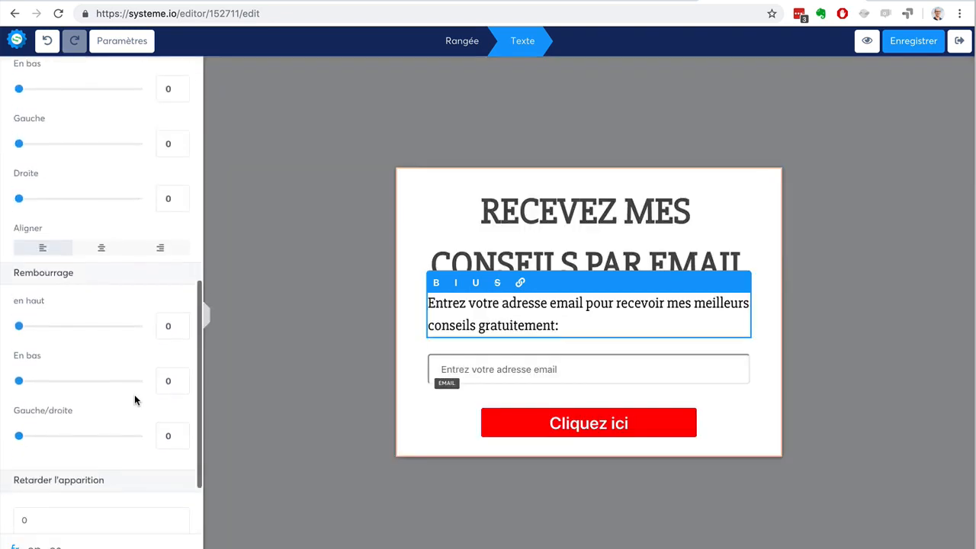
pyautogui.click(101, 242)
pyautogui.click(251, 203)
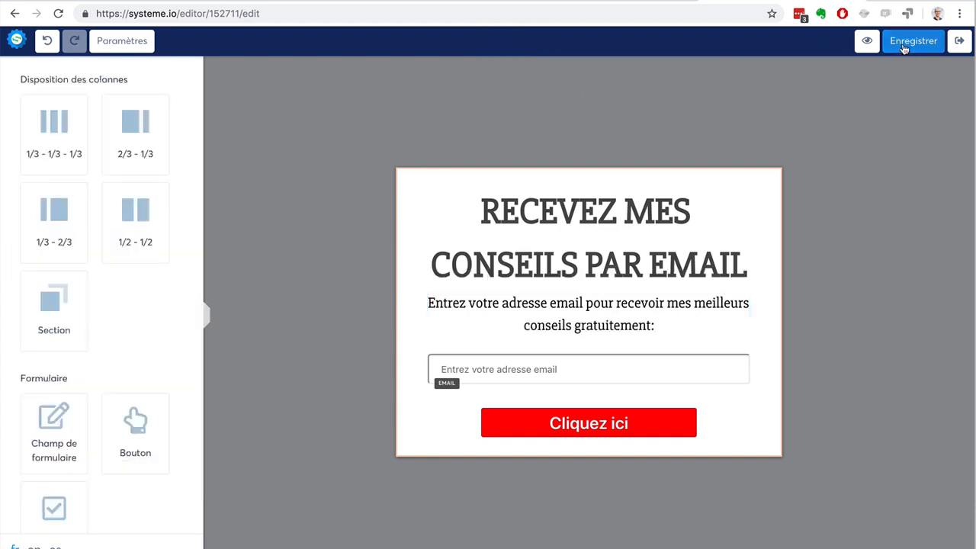
# Save the form and exit its editor, and place the "Formulaire de blog" step directly after "Page de capture" in the funnel.
pyautogui.click(959, 40)
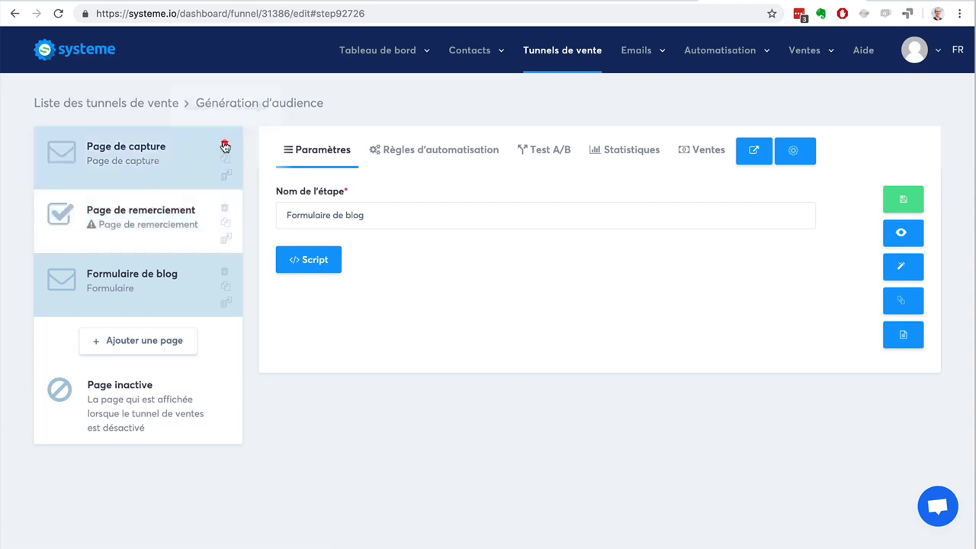
pyautogui.moveTo(133, 285); pyautogui.dragTo(145, 183)
# Delete the "Page de capture" step from the funnel and duplicate the "Formulaire de blog" step.
pyautogui.click(148, 172)
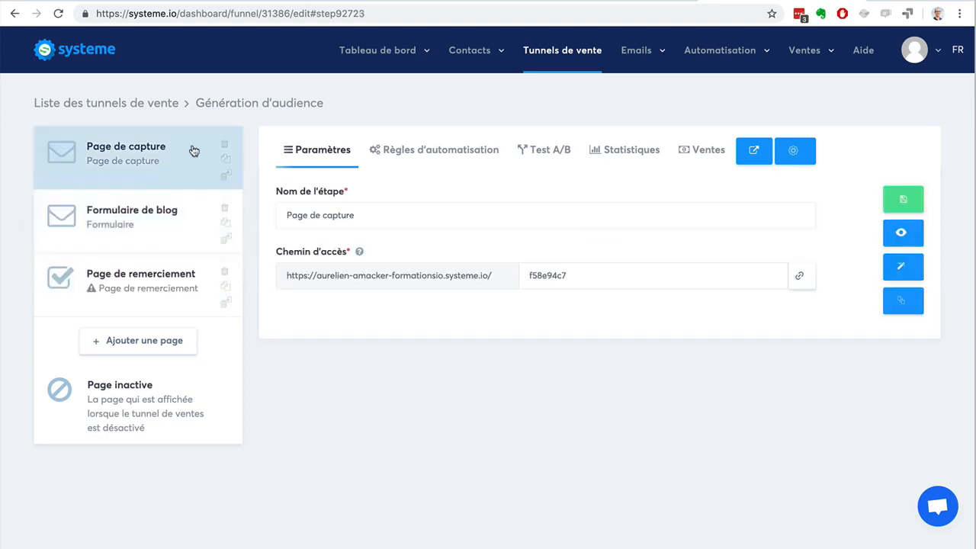
pyautogui.click(221, 145)
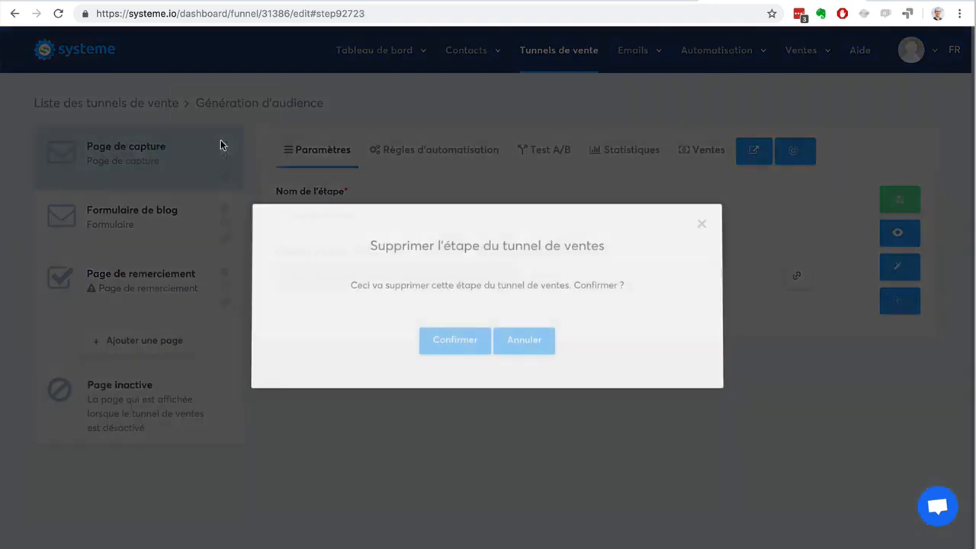
pyautogui.click(449, 342)
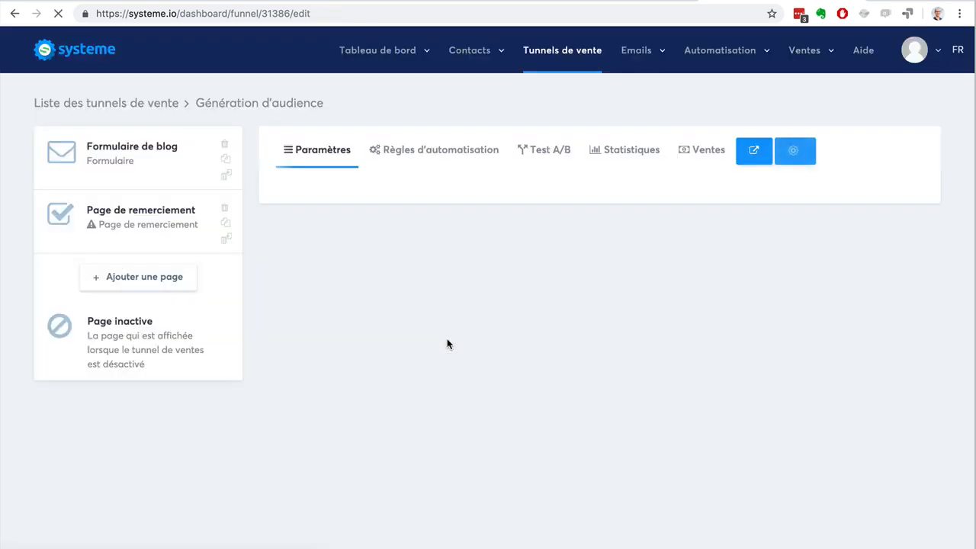
pyautogui.click(225, 162)
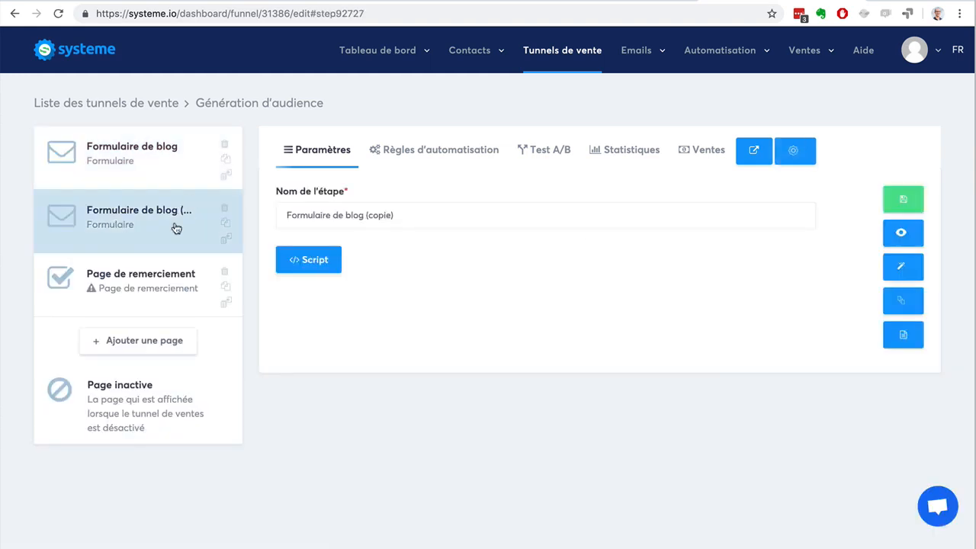
# Check the available destination funnels for moving the duplicated "Formulaire de blog" page, and close the dialog without moving it.
pyautogui.click(228, 243)
pyautogui.click(475, 181)
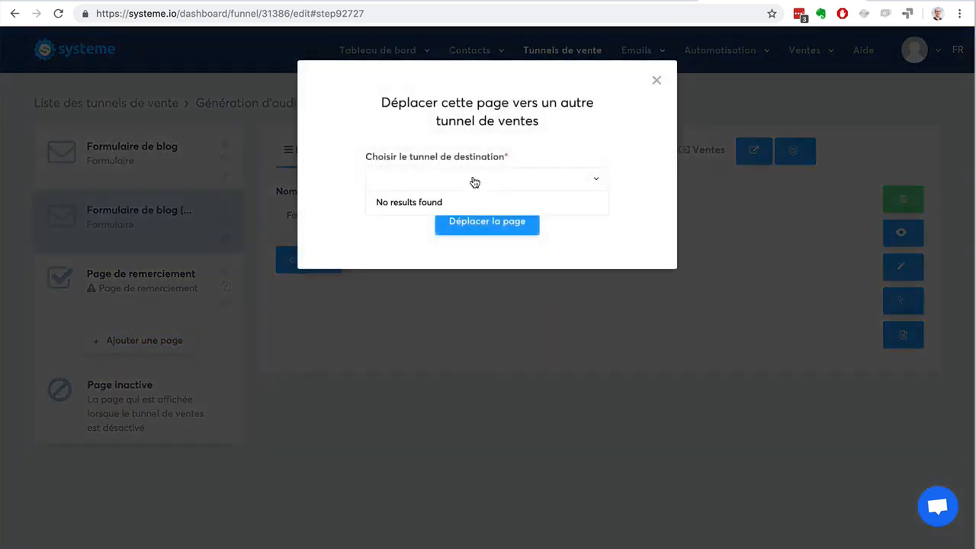
pyautogui.click(353, 236)
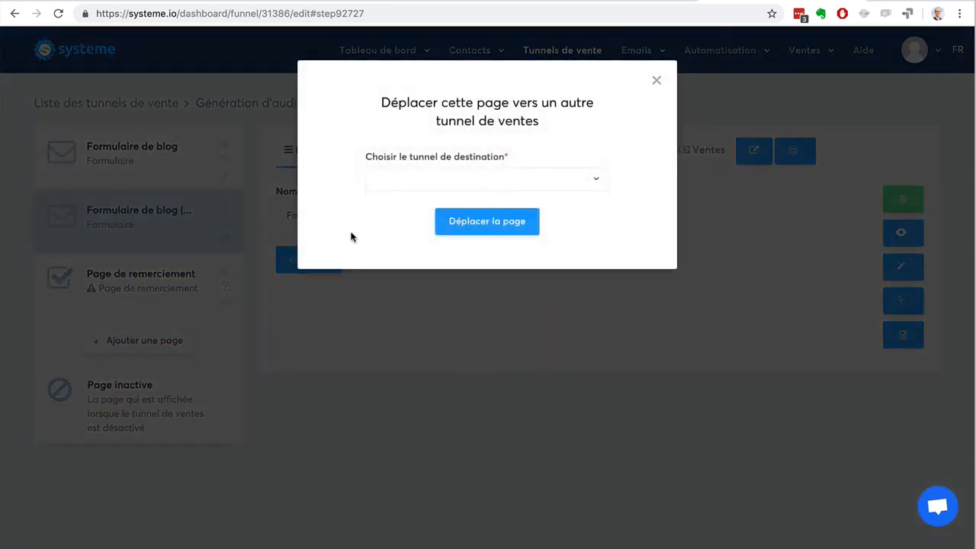
pyautogui.click(657, 82)
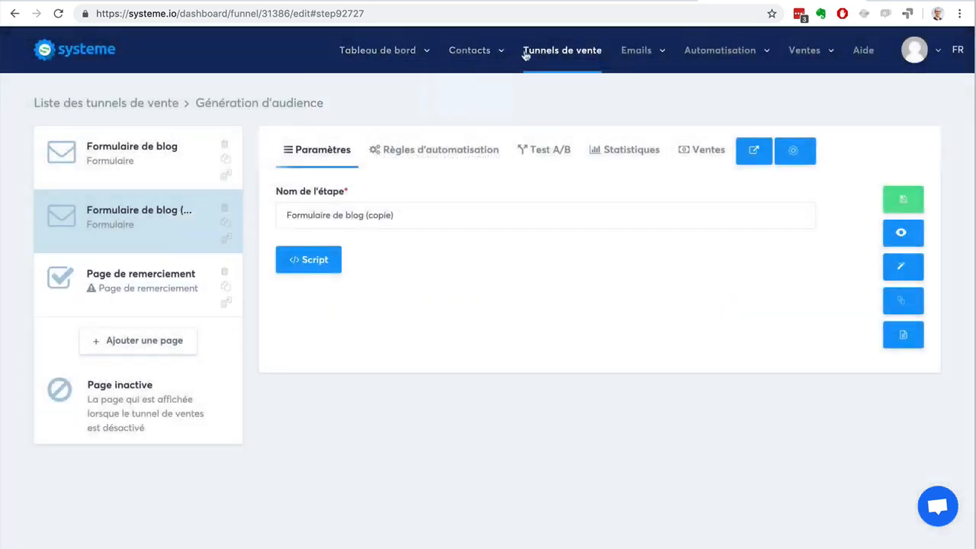
# Duplicate the whole "Génération d'audience" funnel and return to the list of funnels.
pyautogui.click(552, 55)
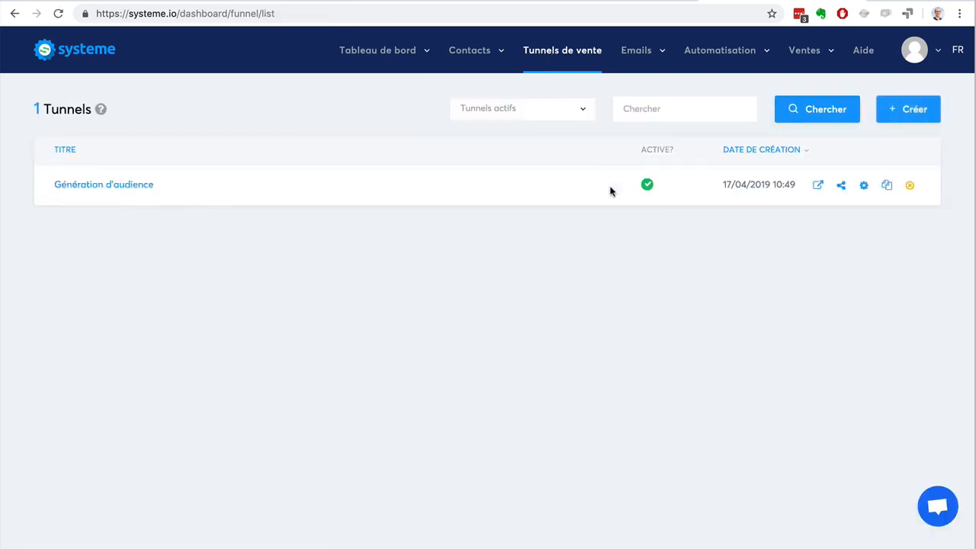
pyautogui.click(887, 187)
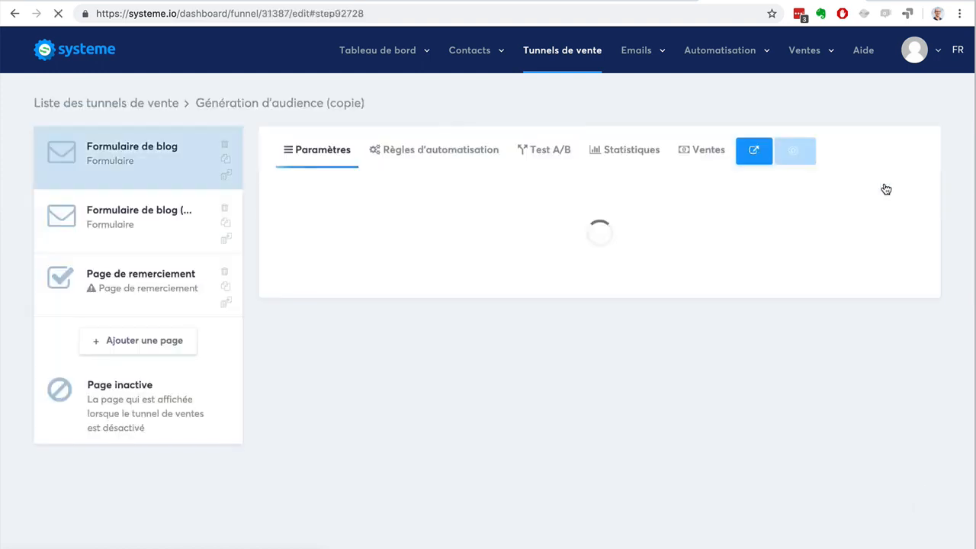
pyautogui.click(562, 50)
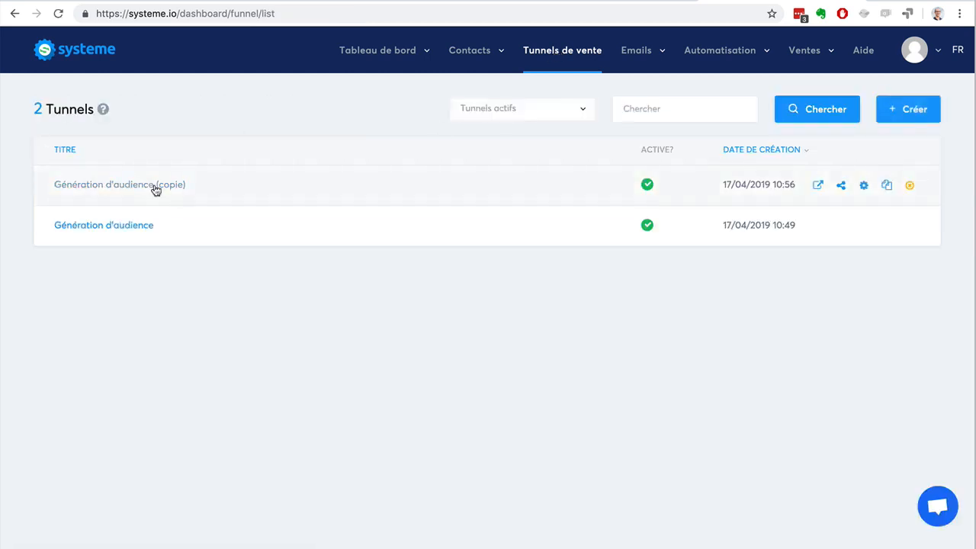
# Preview the "Génération d'audience (copie)" funnel, examine how the form sits between the sample paragraphs, and close the preview.
pyautogui.click(819, 185)
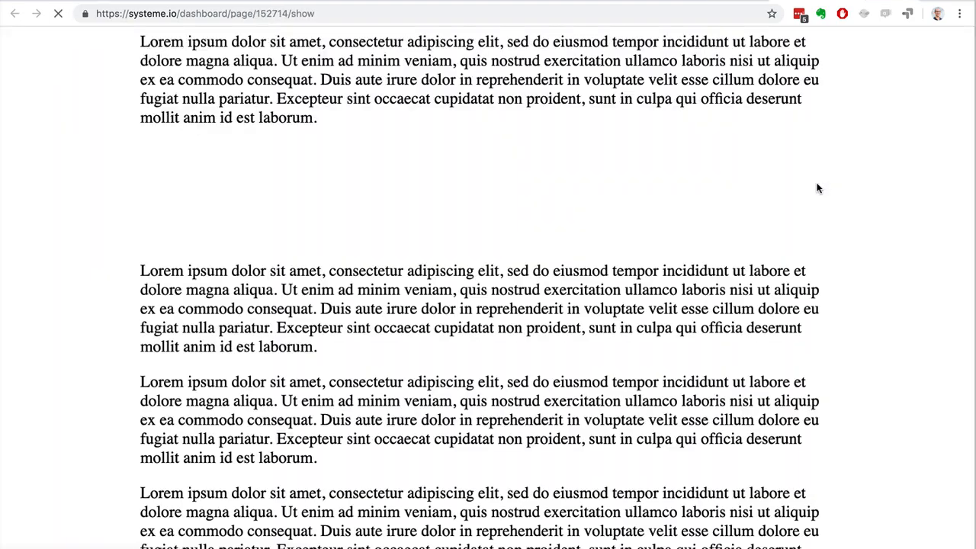
pyautogui.scroll(-2, 672, 201)
pyautogui.scroll(2, 671, 201)
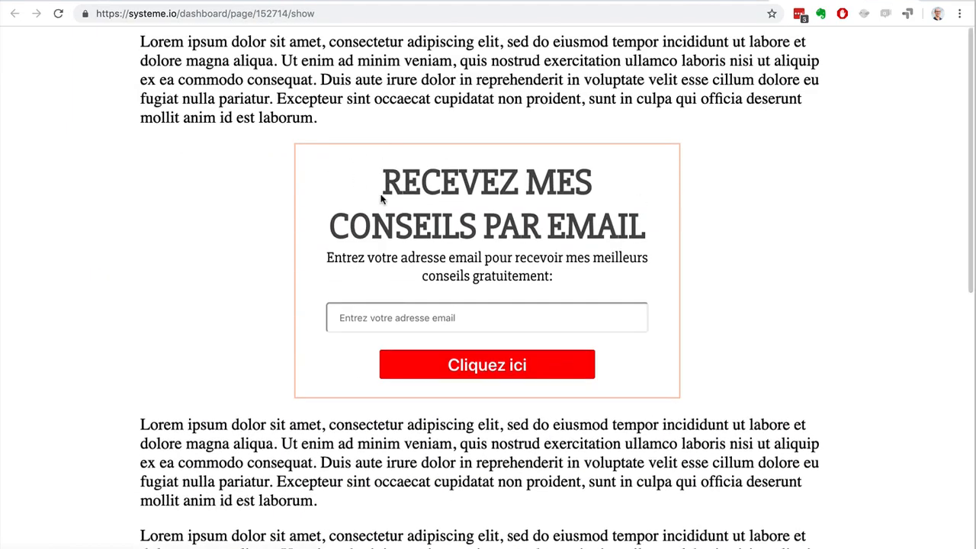
pyautogui.moveTo(193, 46); pyautogui.dragTo(435, 158)
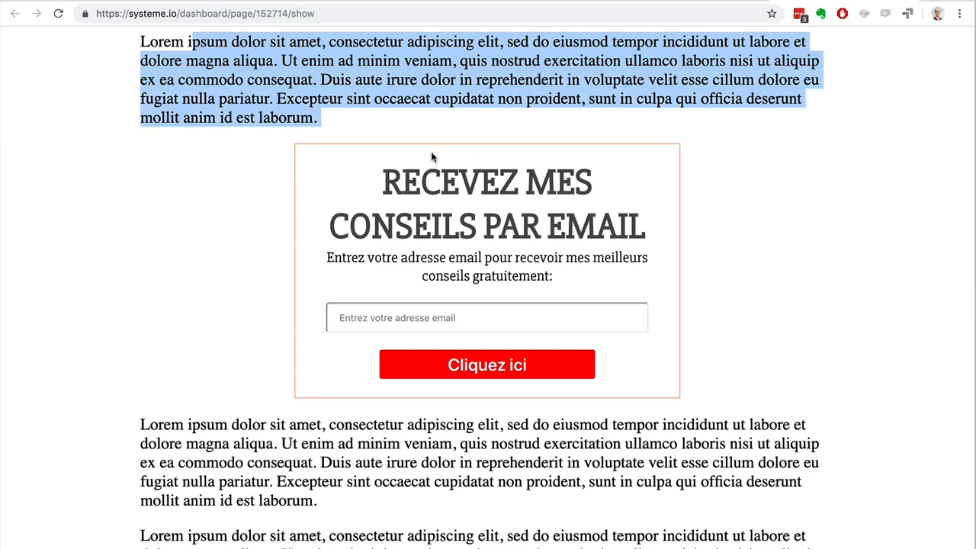
pyautogui.moveTo(185, 432); pyautogui.dragTo(477, 530)
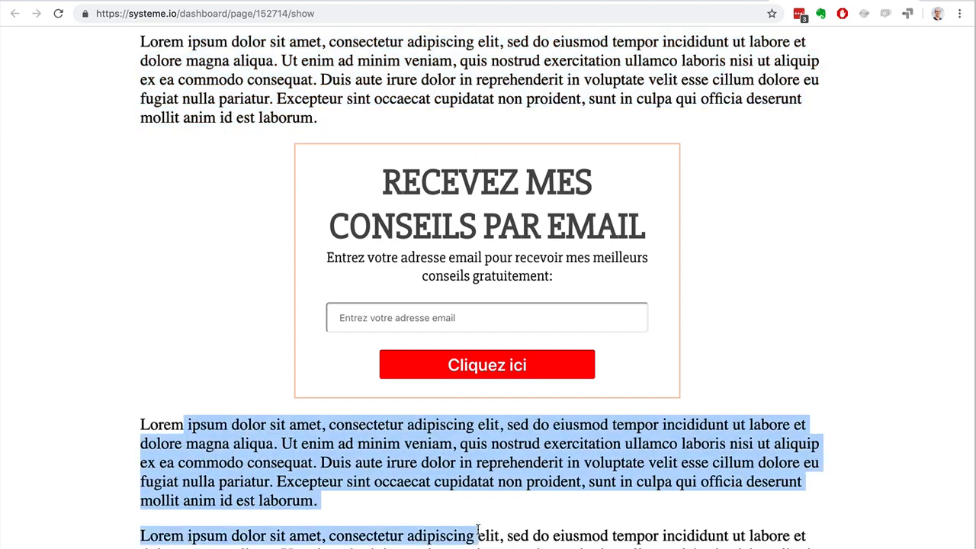
pyautogui.click(382, 445)
pyautogui.click(905, 2)
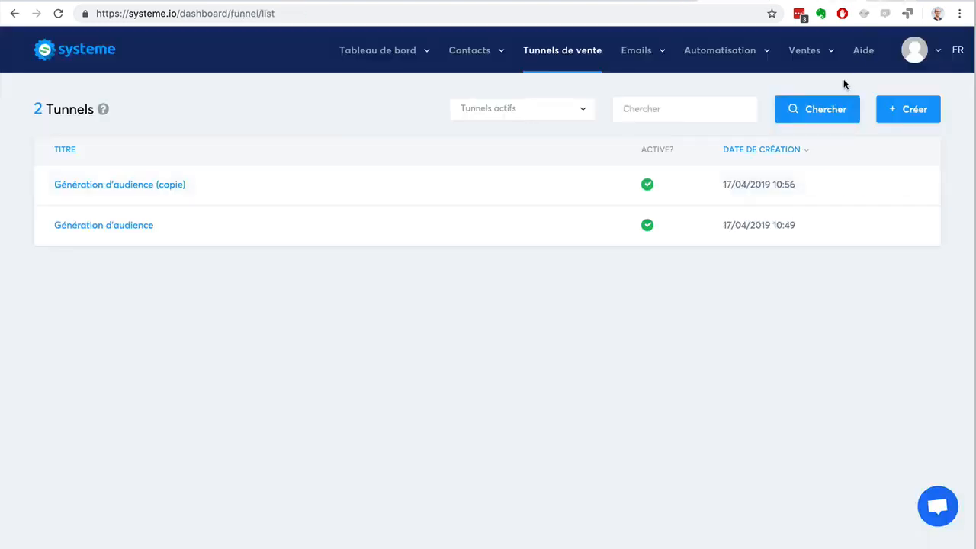
# Copy the share link of the "Génération d'audience (copie)" funnel to the clipboard.
pyautogui.moveTo(851, 183)
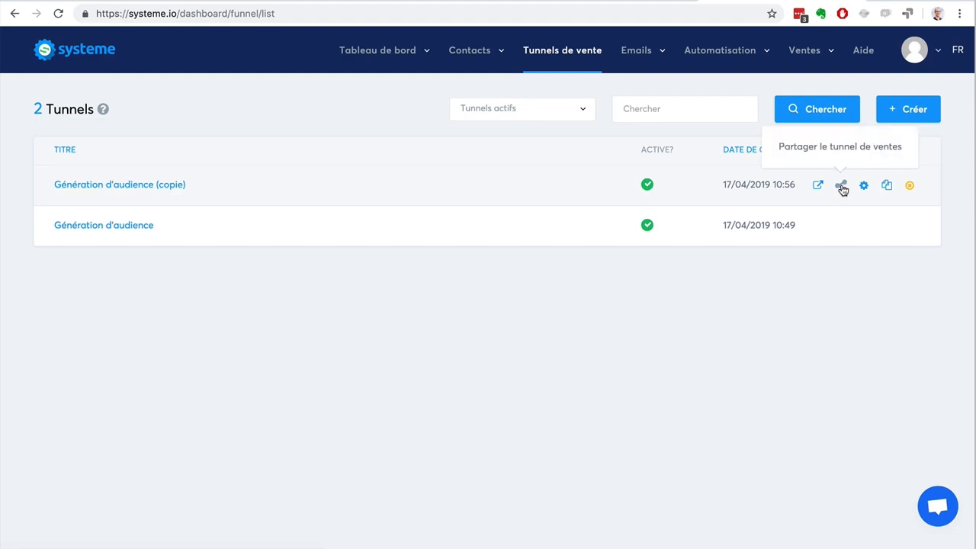
pyautogui.click(841, 186)
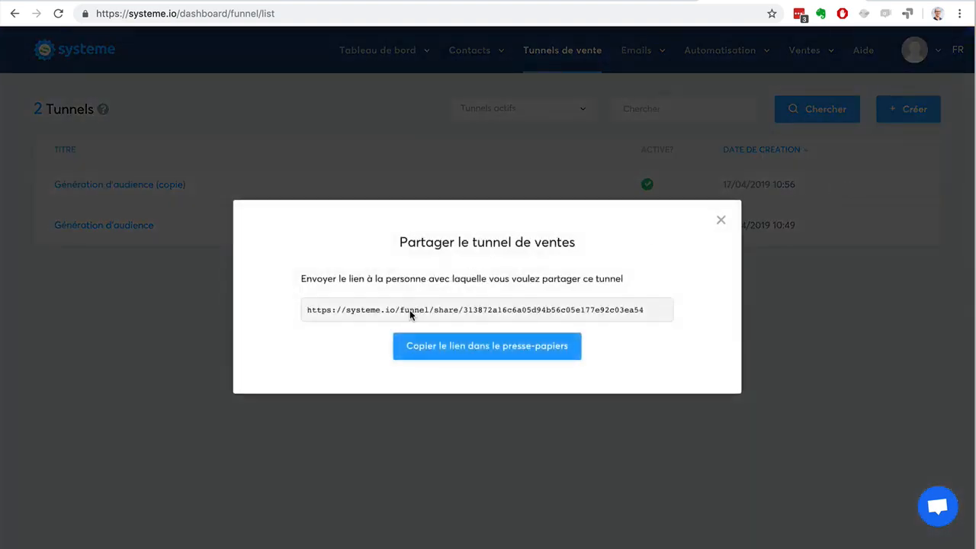
pyautogui.click(439, 348)
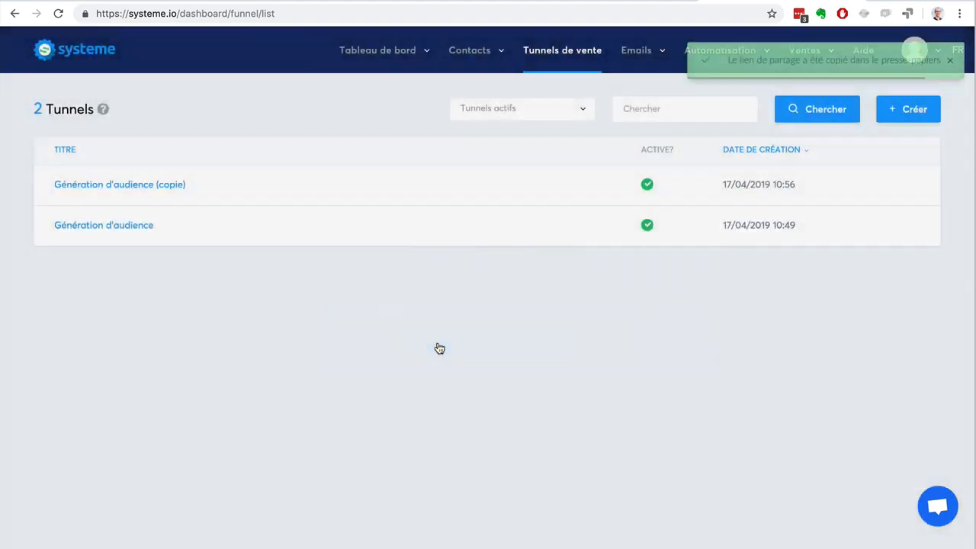
pyautogui.moveTo(373, 188)
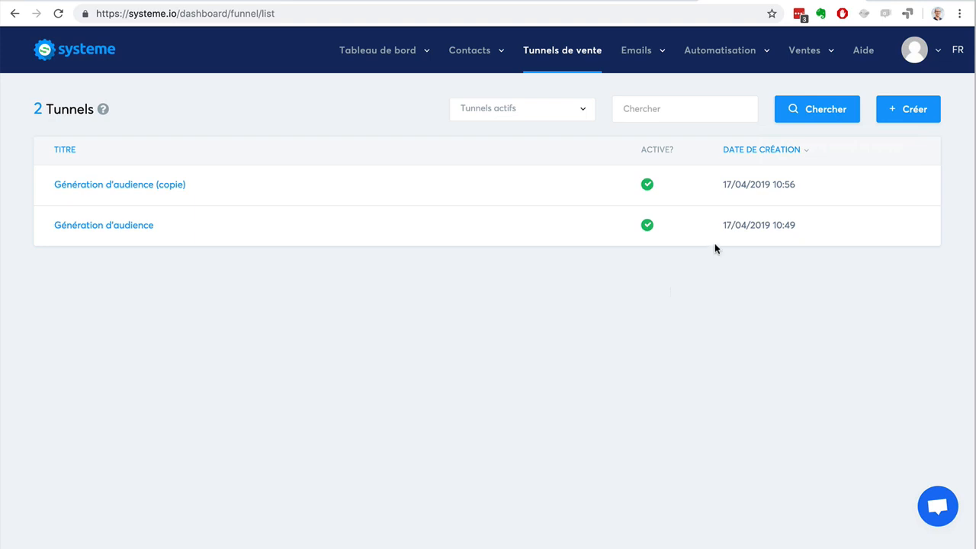
# Deactivate the "Génération d'audience (copie)" funnel and dismiss the notification.
pyautogui.click(910, 185)
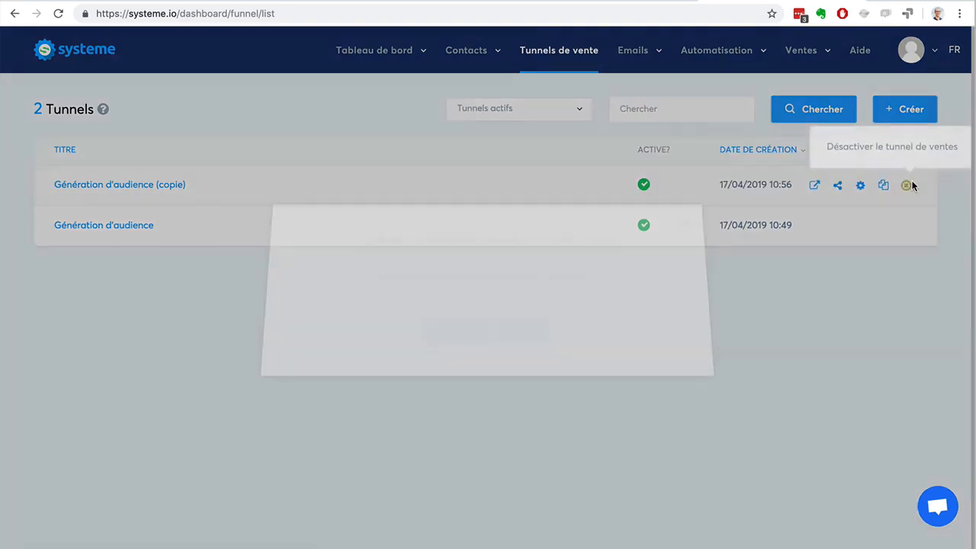
pyautogui.click(460, 341)
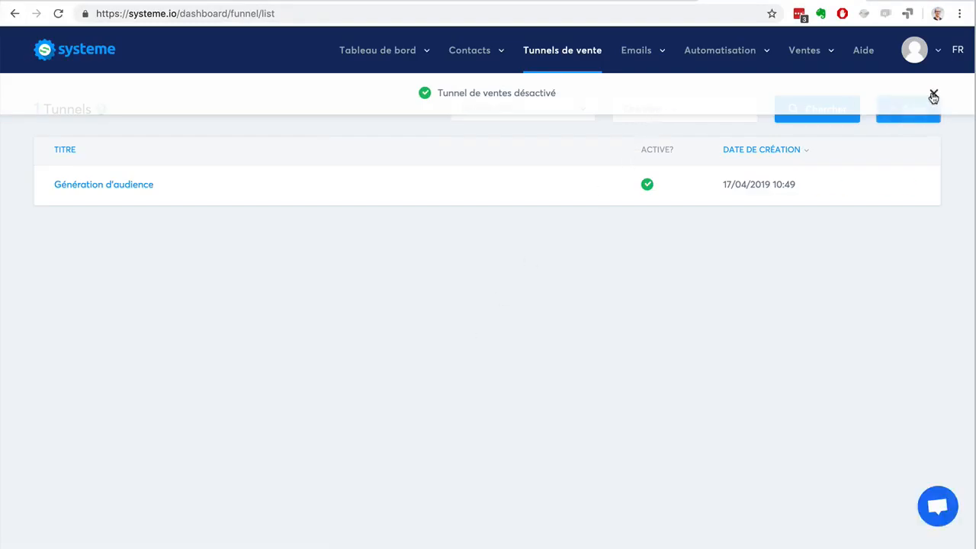
pyautogui.click(935, 94)
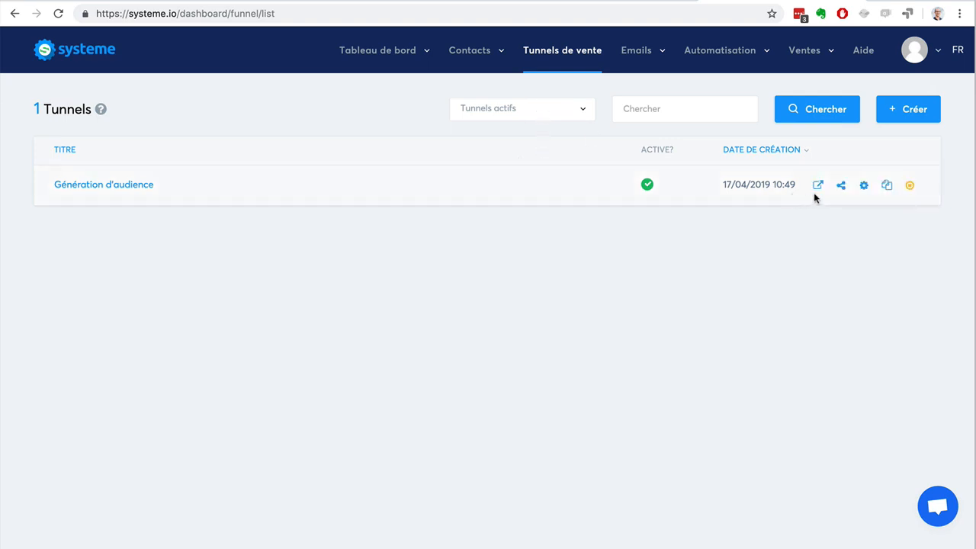
# List all funnels including inactive ones, and restore the filter to active funnels only.
pyautogui.click(561, 120)
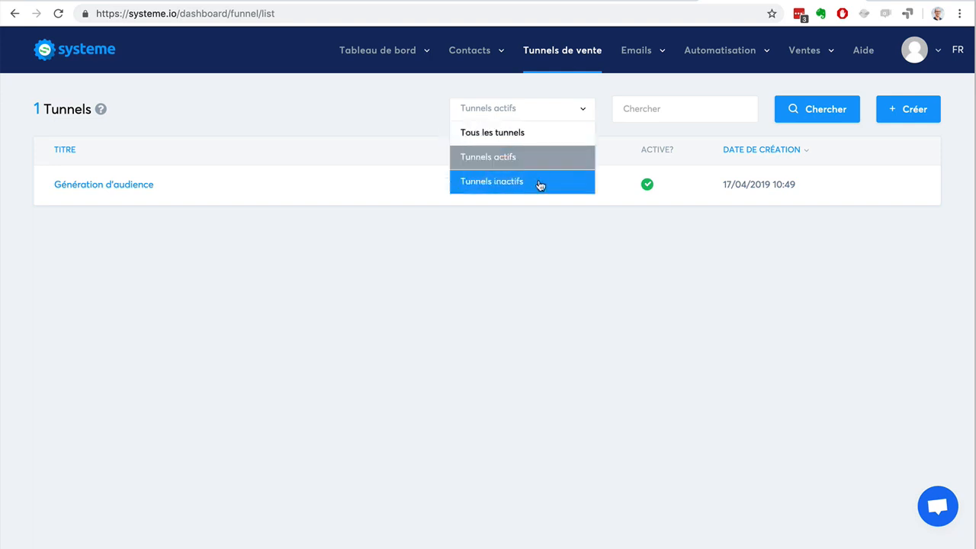
pyautogui.click(523, 133)
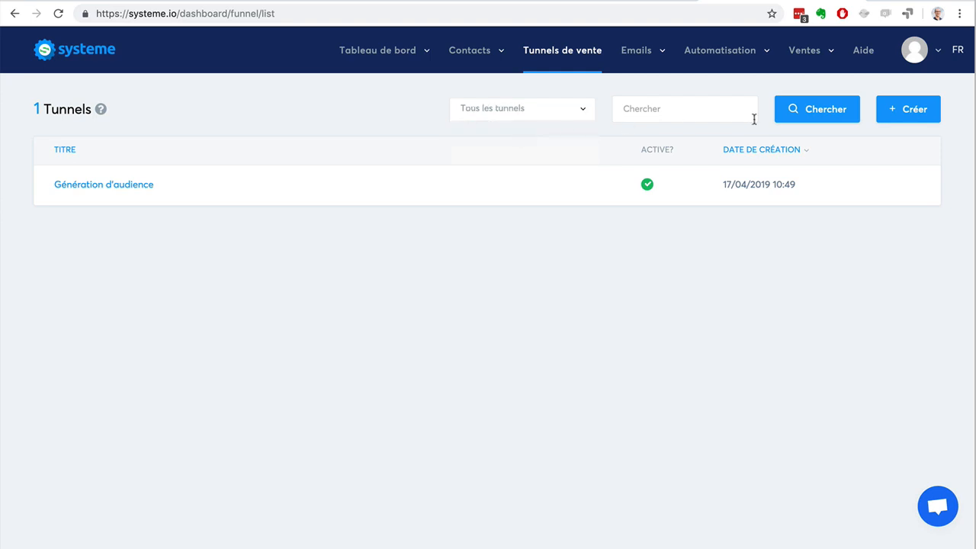
pyautogui.click(810, 118)
pyautogui.moveTo(653, 187)
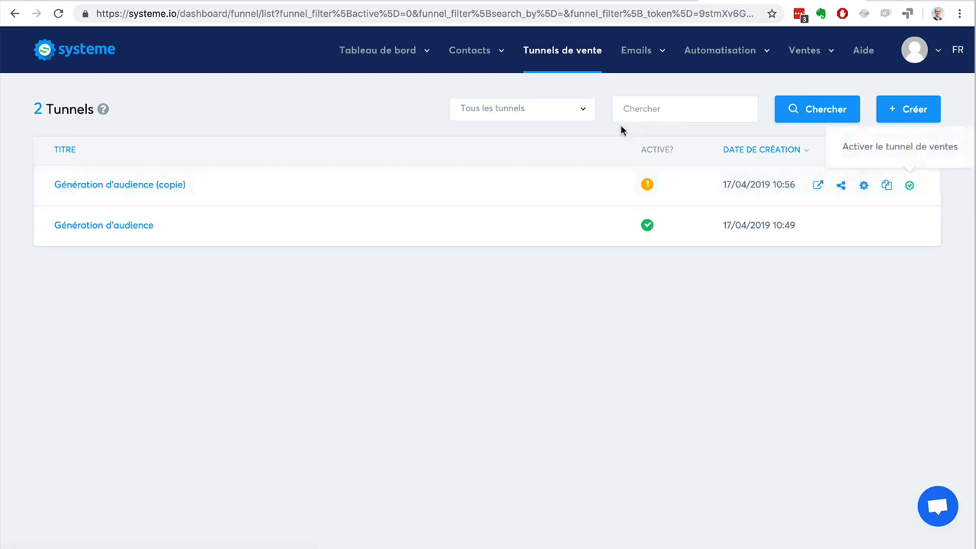
pyautogui.click(570, 114)
pyautogui.click(543, 160)
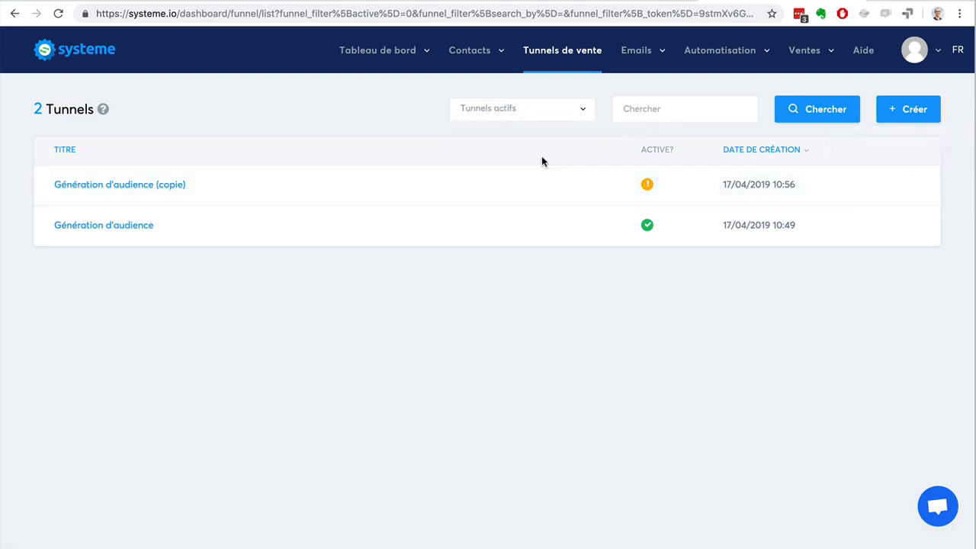
pyautogui.click(795, 119)
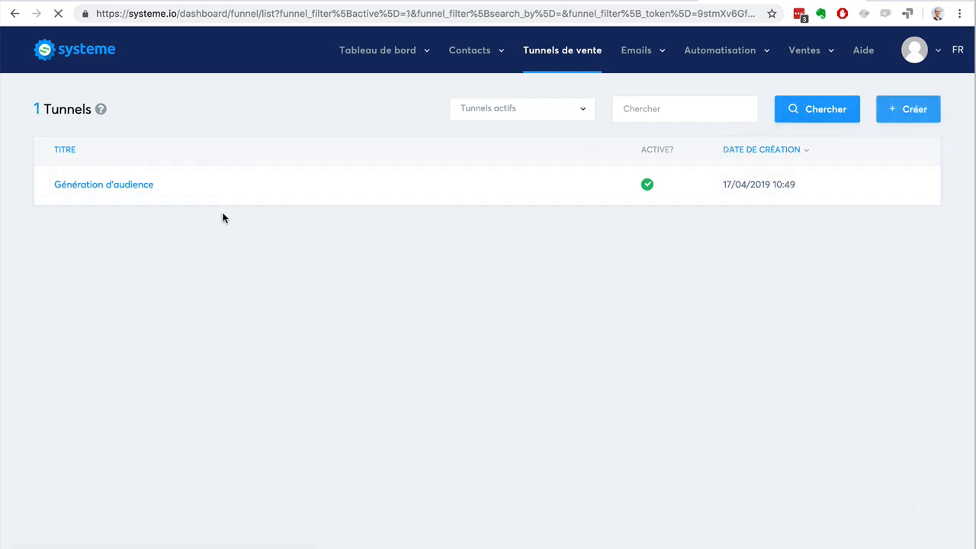
# Delete the duplicated "Formulaire de blog (copie)" step from the "Génération d'audience" funnel.
pyautogui.click(126, 185)
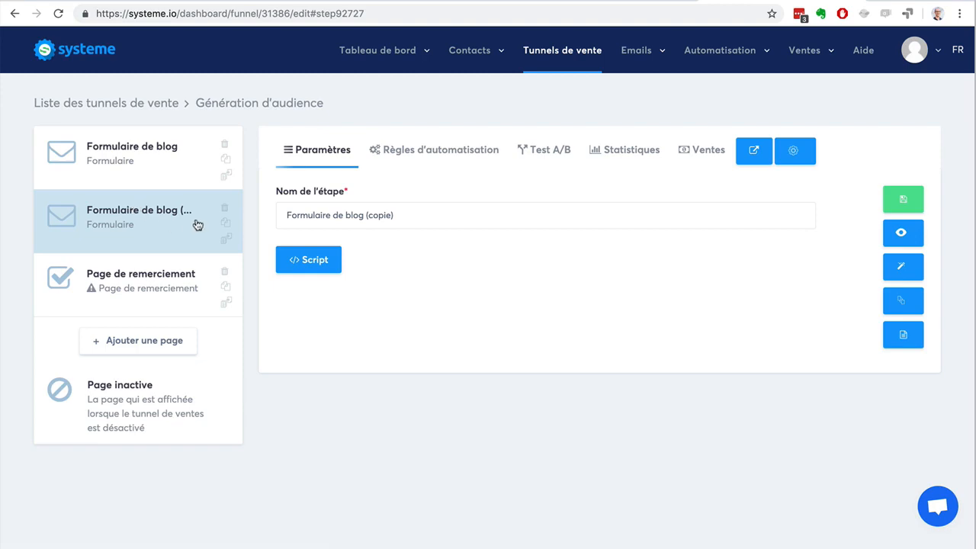
pyautogui.click(225, 211)
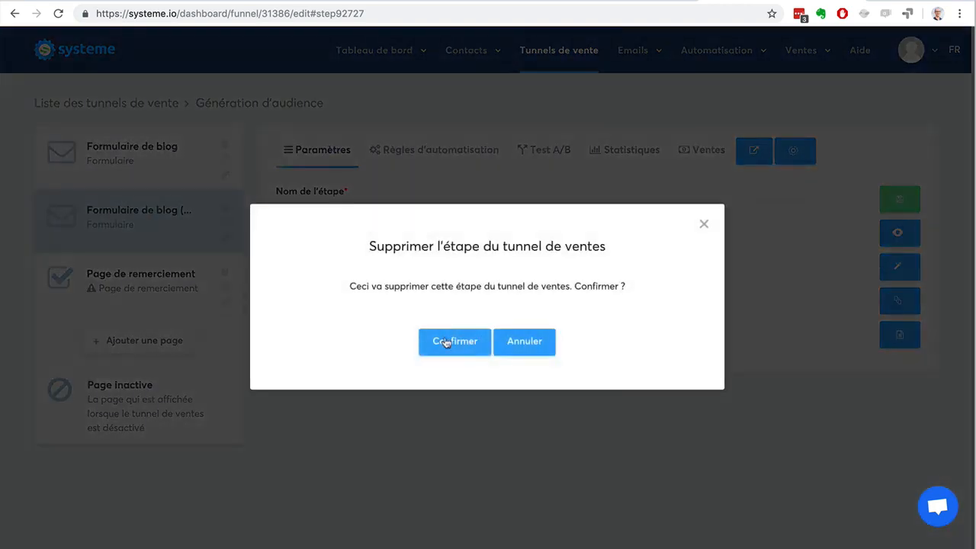
pyautogui.click(447, 343)
# Apply the "Page de confirmation opt-in" template to the "Page de remerciement" step.
pyautogui.click(115, 222)
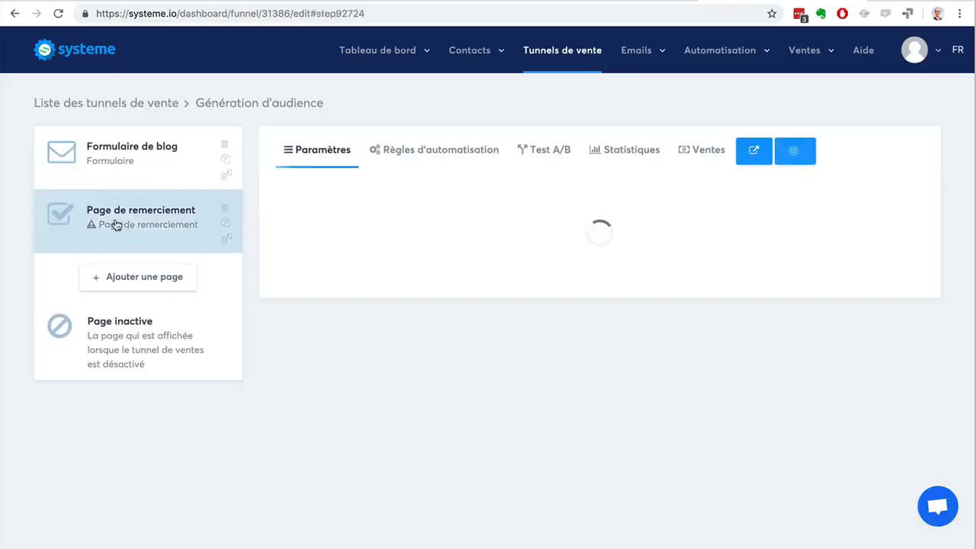
pyautogui.moveTo(378, 260)
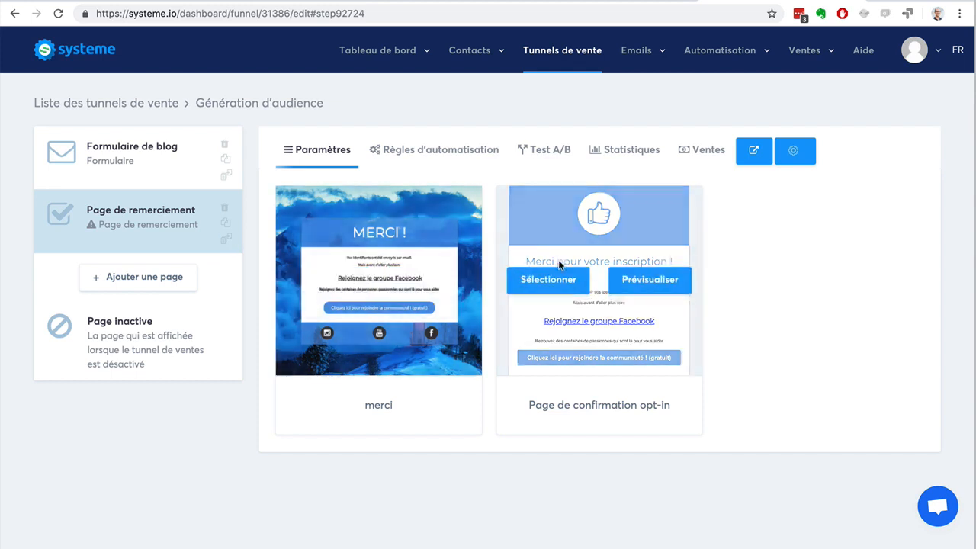
pyautogui.click(561, 283)
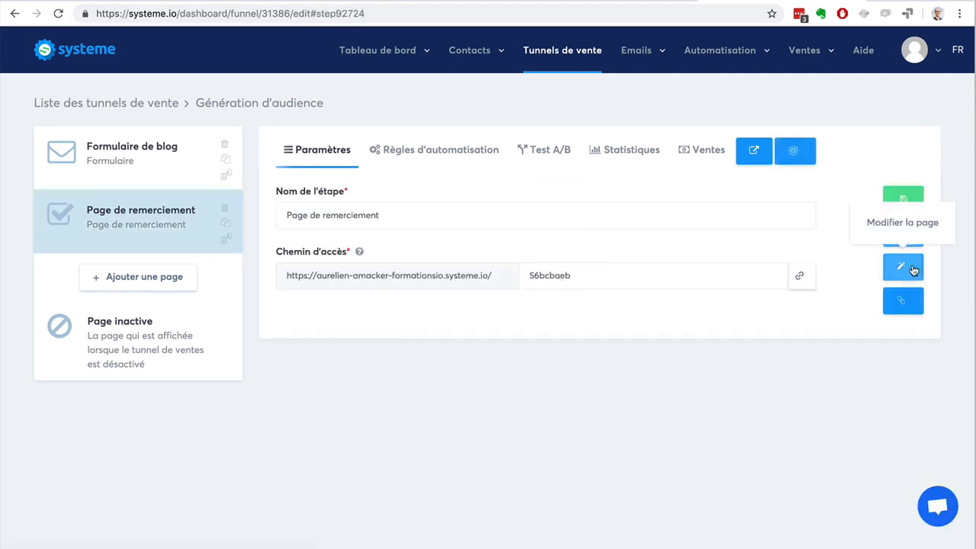
# Open the thank-you page for editing and widen its central content column on both sides, leaving only narrow empty side columns.
pyautogui.click(913, 270)
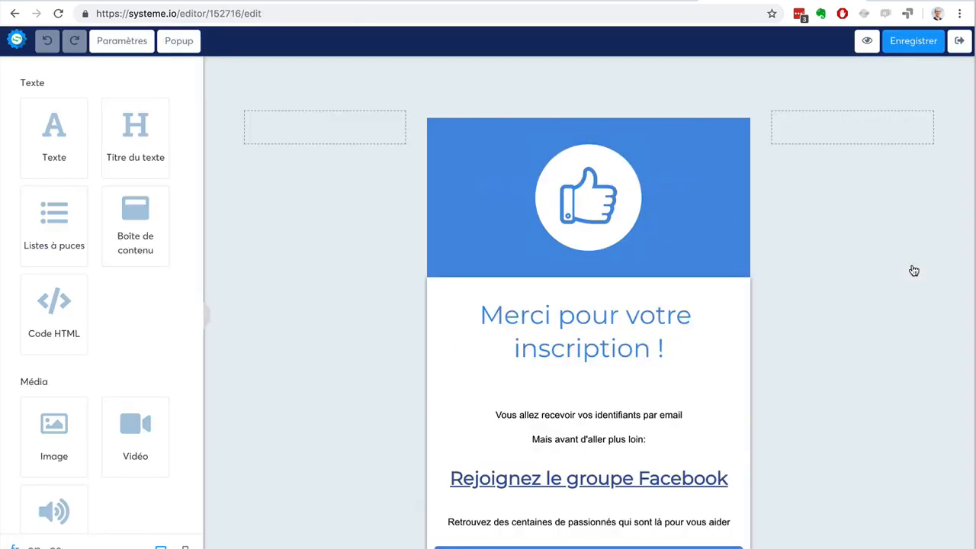
pyautogui.click(911, 45)
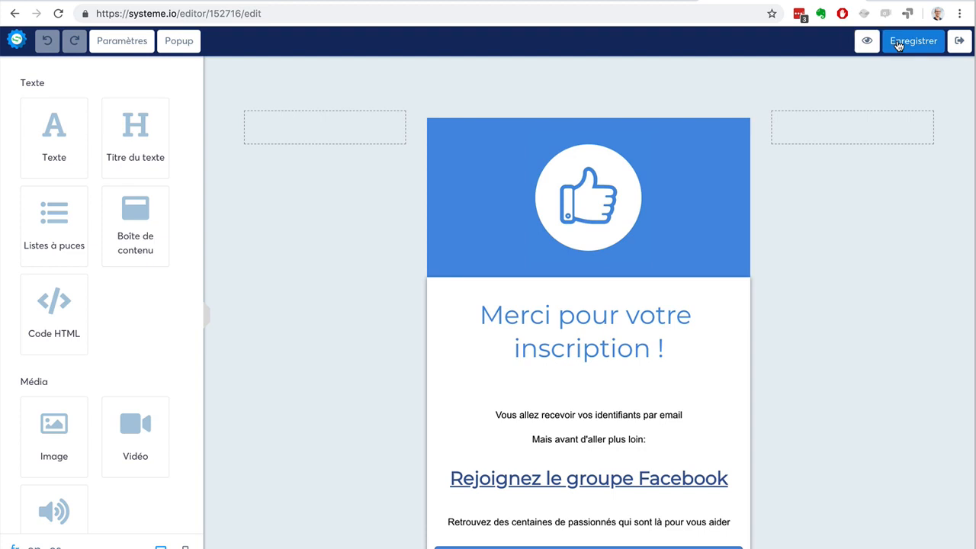
pyautogui.moveTo(765, 377); pyautogui.dragTo(823, 382)
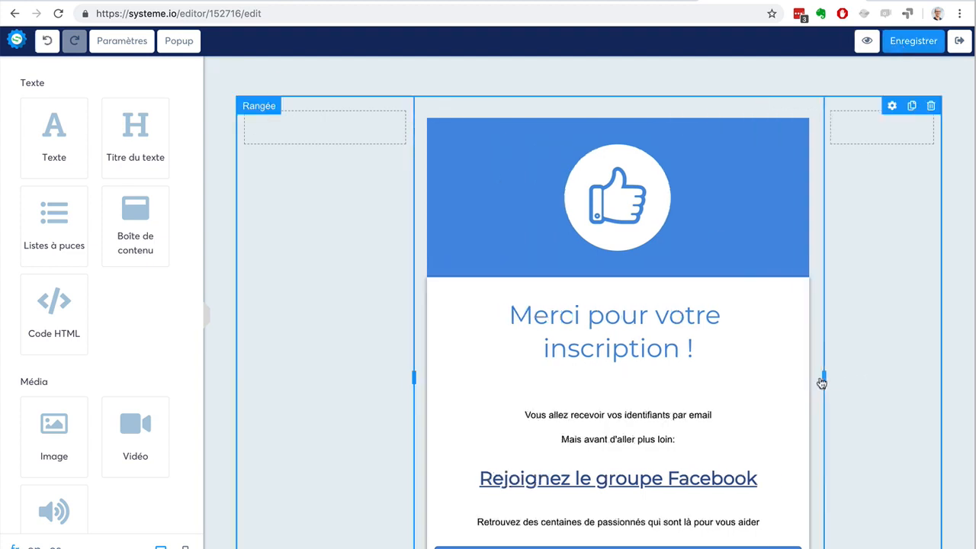
pyautogui.click(395, 330)
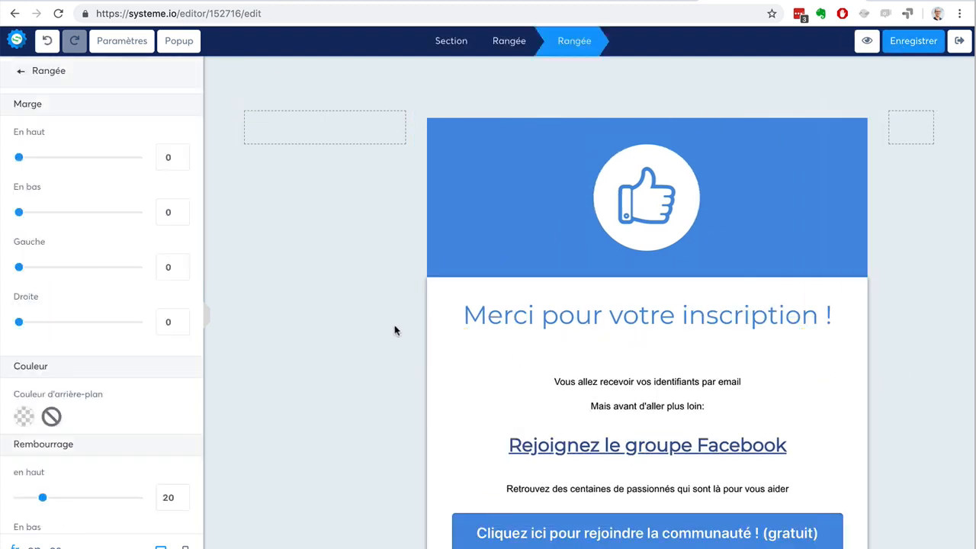
pyautogui.click(387, 263)
pyautogui.moveTo(414, 349); pyautogui.dragTo(344, 355)
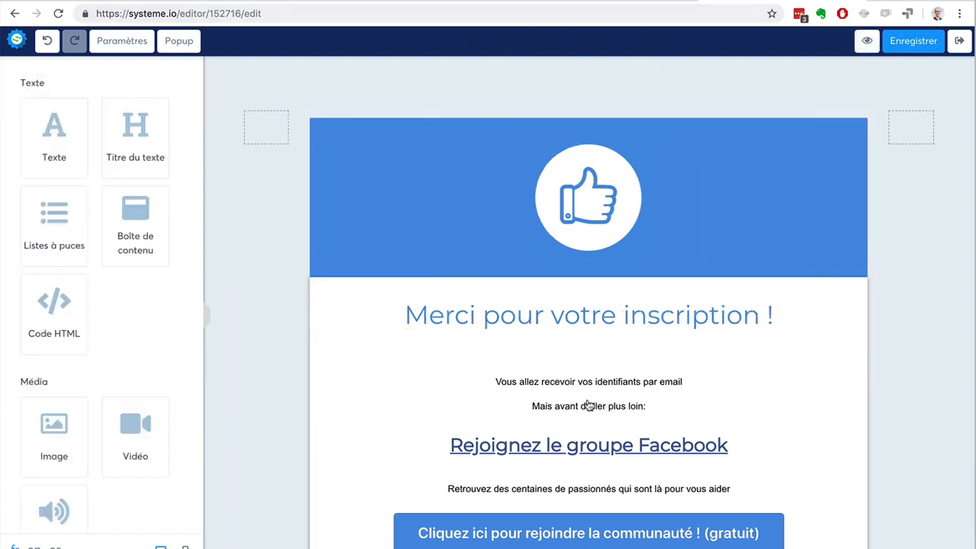
# Set the "Vous allez recevoir vos identifiants par email" text block's size to 21, save the page and leave the editor.
pyautogui.click(696, 364)
pyautogui.click(648, 402)
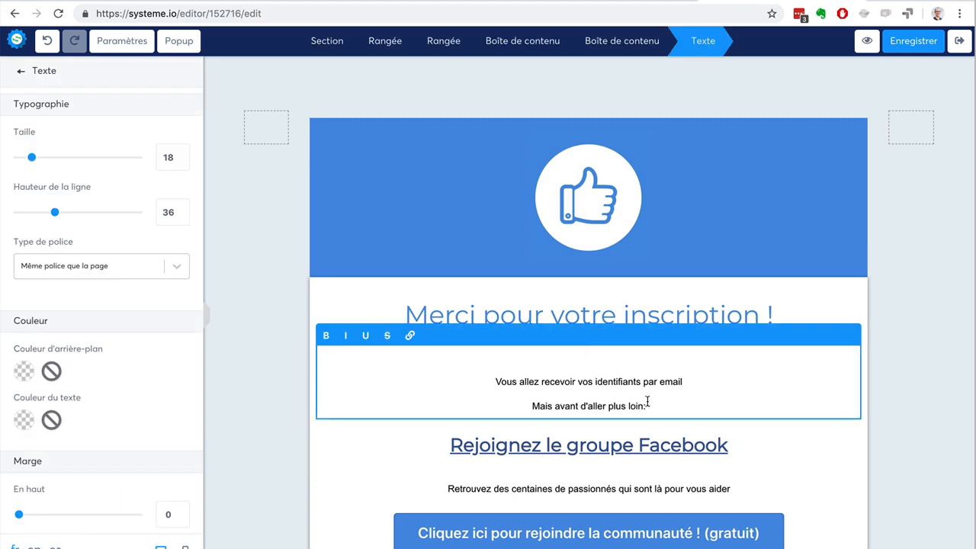
pyautogui.hotkey('ctrl', 'a')
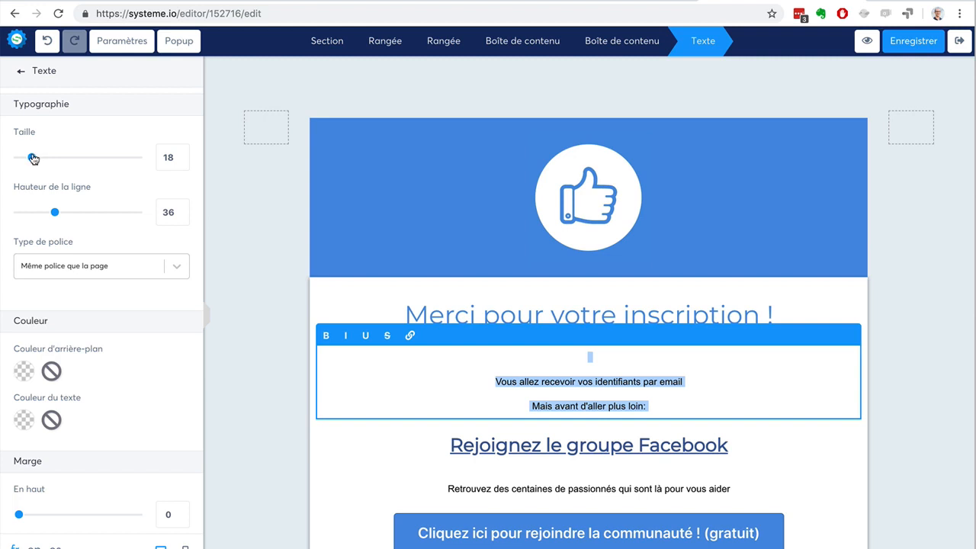
pyautogui.moveTo(32, 158); pyautogui.dragTo(37, 158)
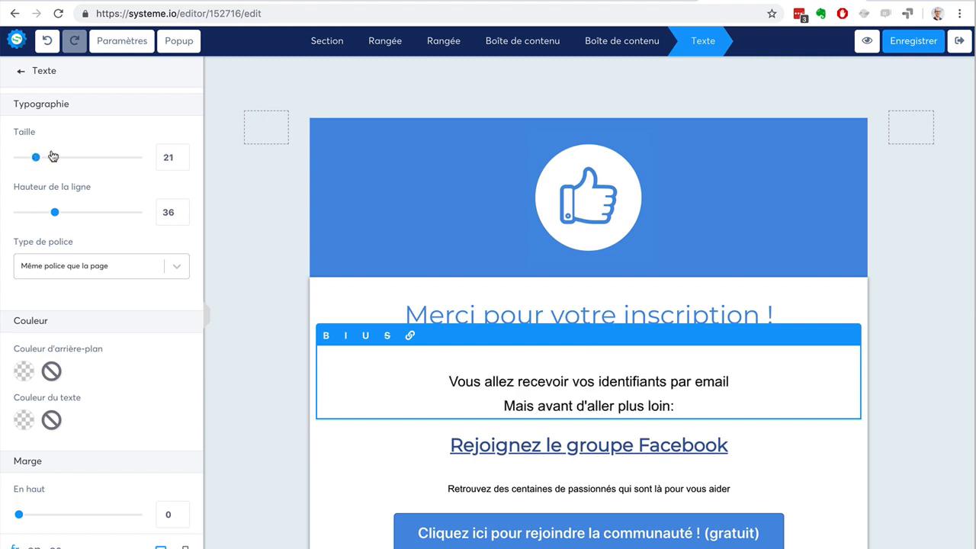
pyautogui.click(242, 146)
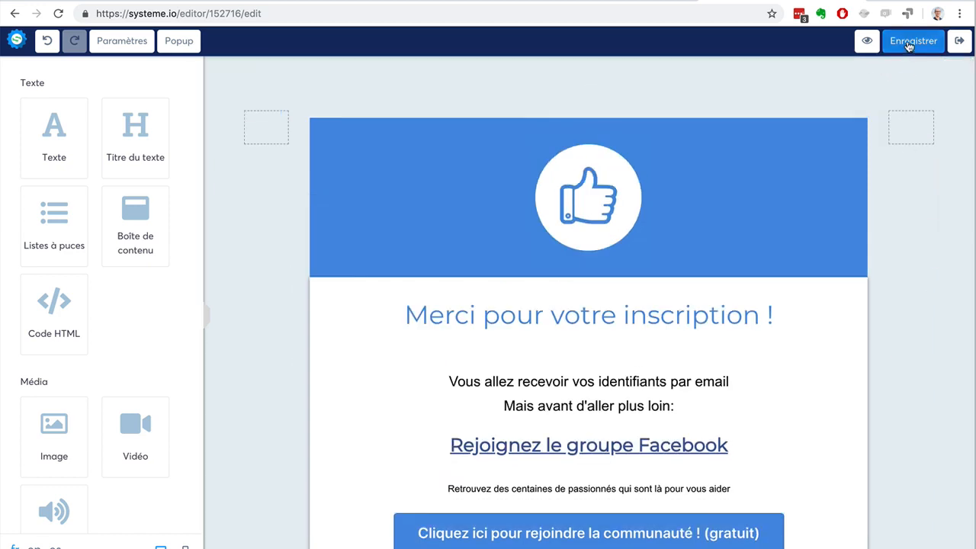
pyautogui.click(959, 43)
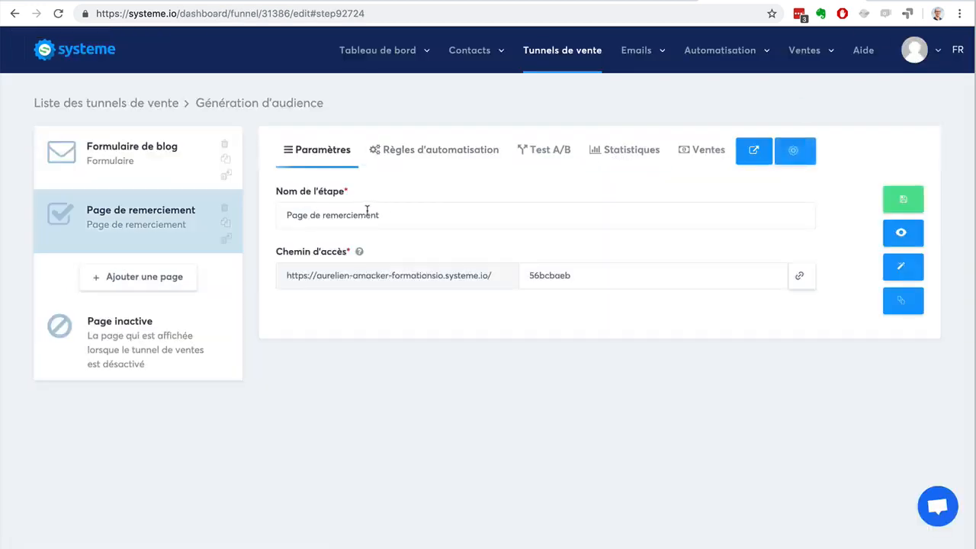
# Set the thank-you page's meta title to "Merci pour votre inscription", save the page and leave the editor.
pyautogui.moveTo(401, 215); pyautogui.dragTo(268, 213)
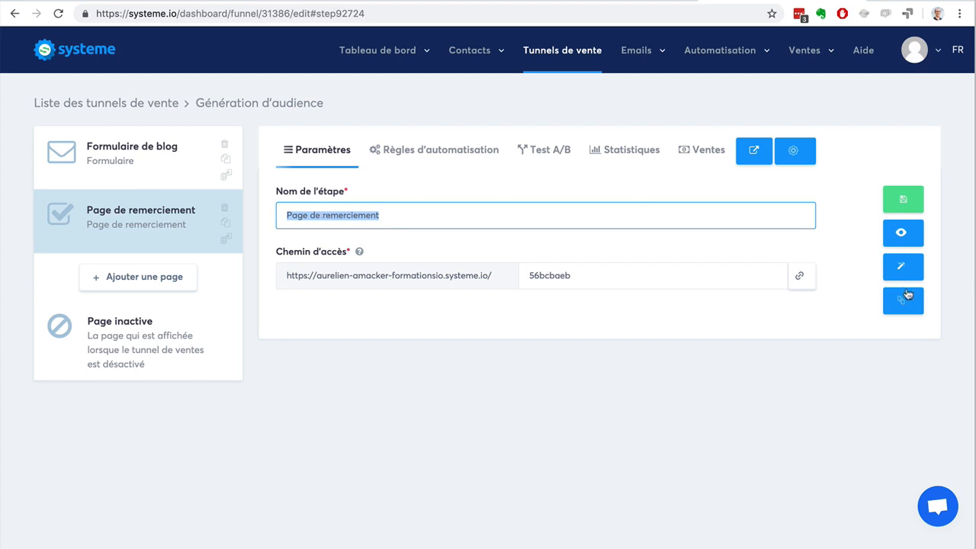
pyautogui.click(902, 267)
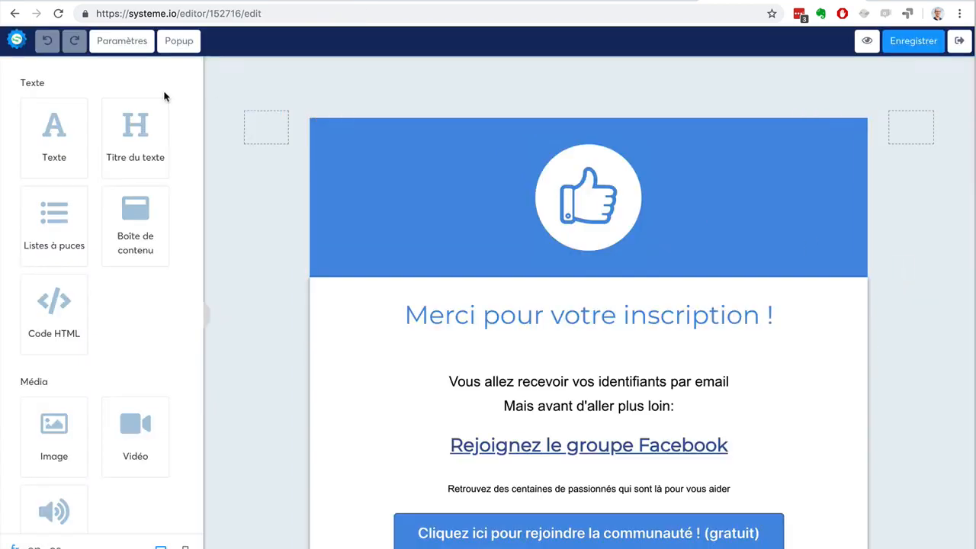
pyautogui.click(117, 42)
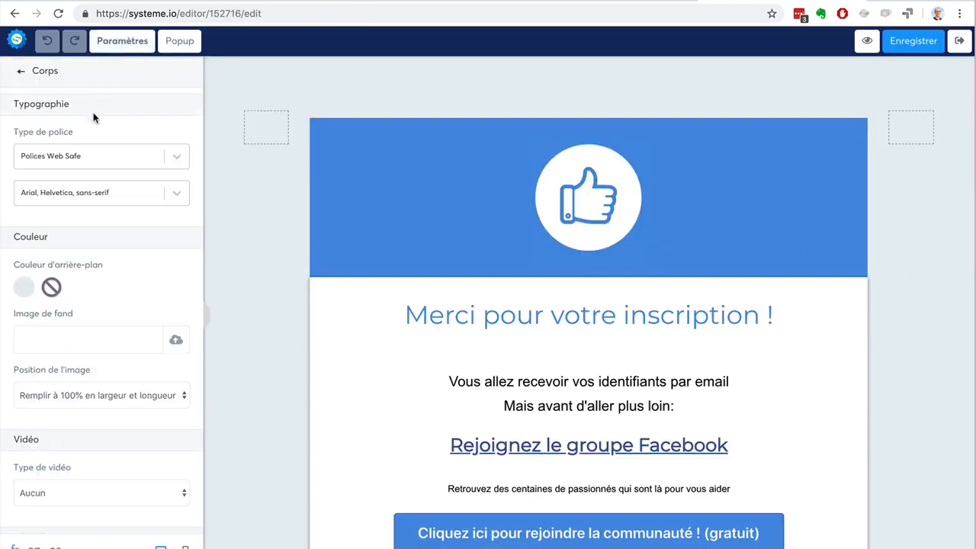
pyautogui.scroll(-2, 80, 178)
pyautogui.scroll(-15, 79, 179)
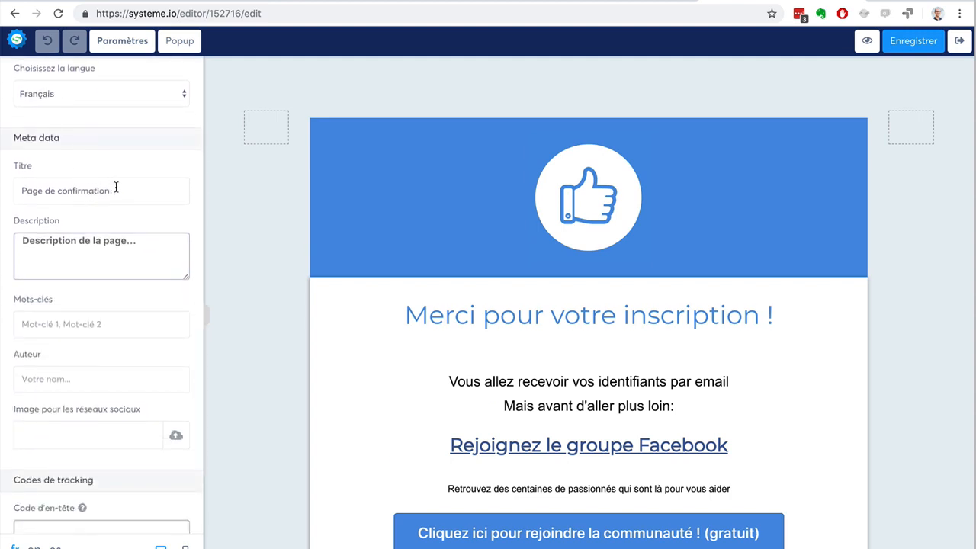
pyautogui.moveTo(116, 187); pyautogui.dragTo(27, 185)
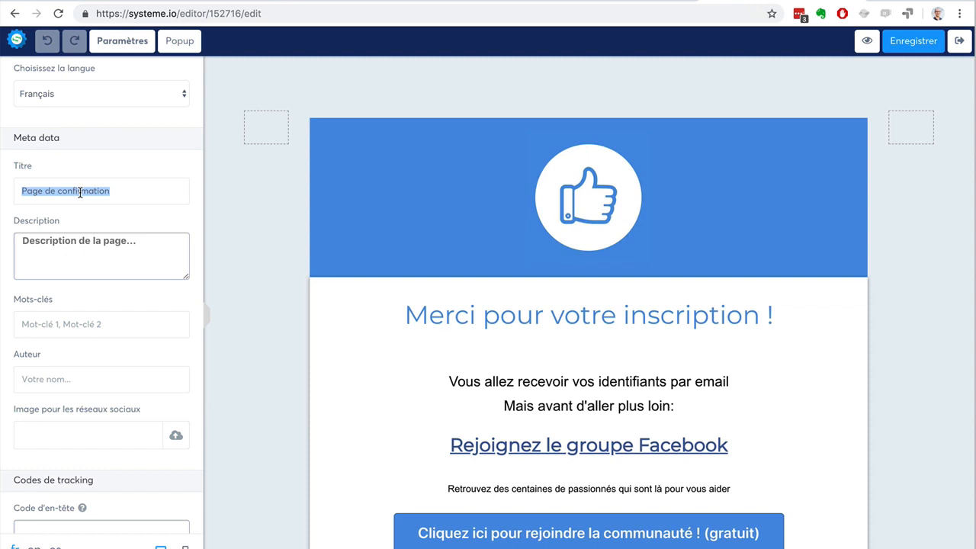
pyautogui.write('Merci pour vo')
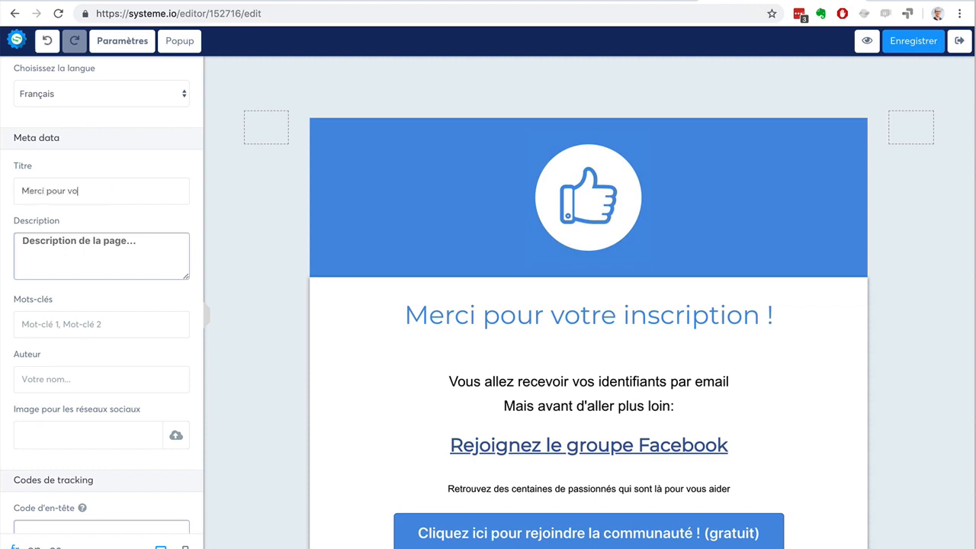
pyautogui.write('tre inscription')
pyautogui.click(107, 254)
pyautogui.click(909, 44)
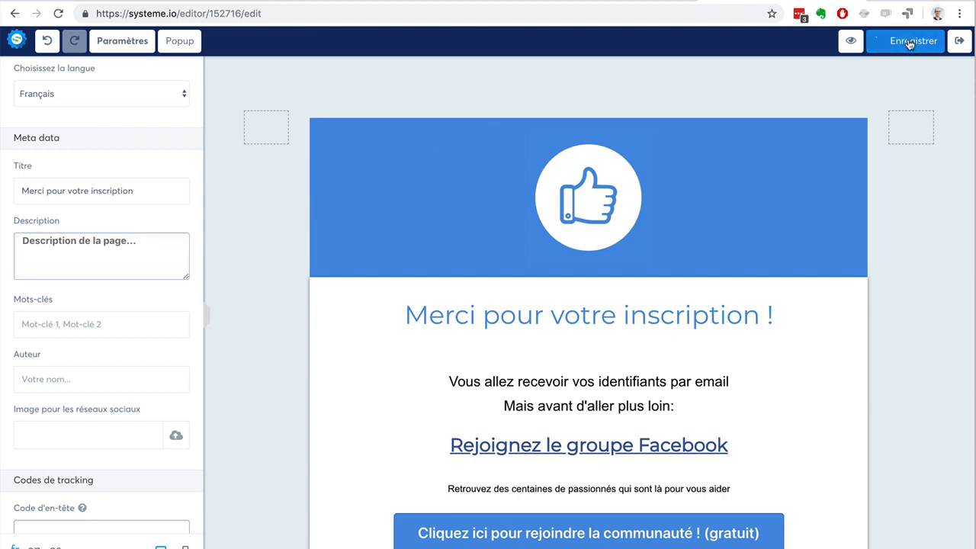
pyautogui.click(956, 44)
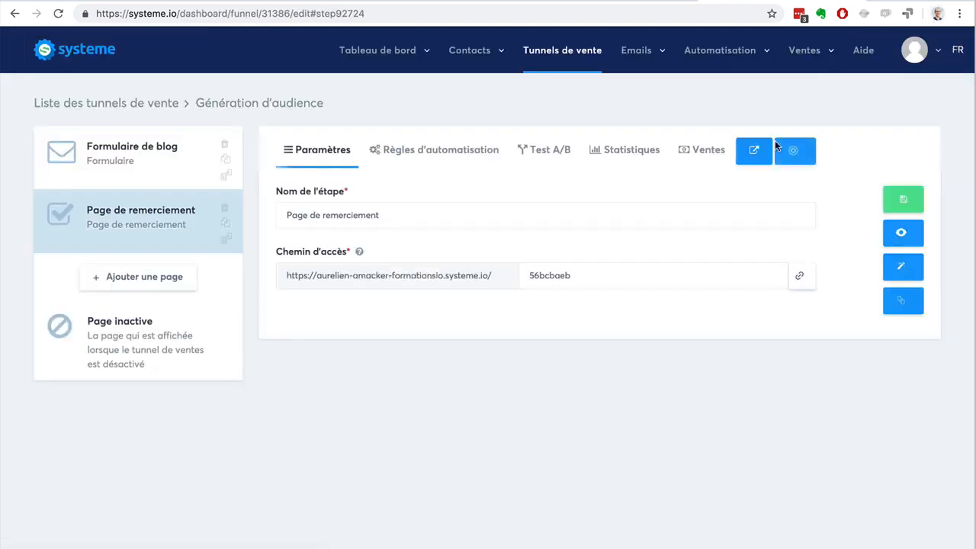
# Preview the thank-you page, check its browser title, and return to the funnel's settings.
pyautogui.click(908, 237)
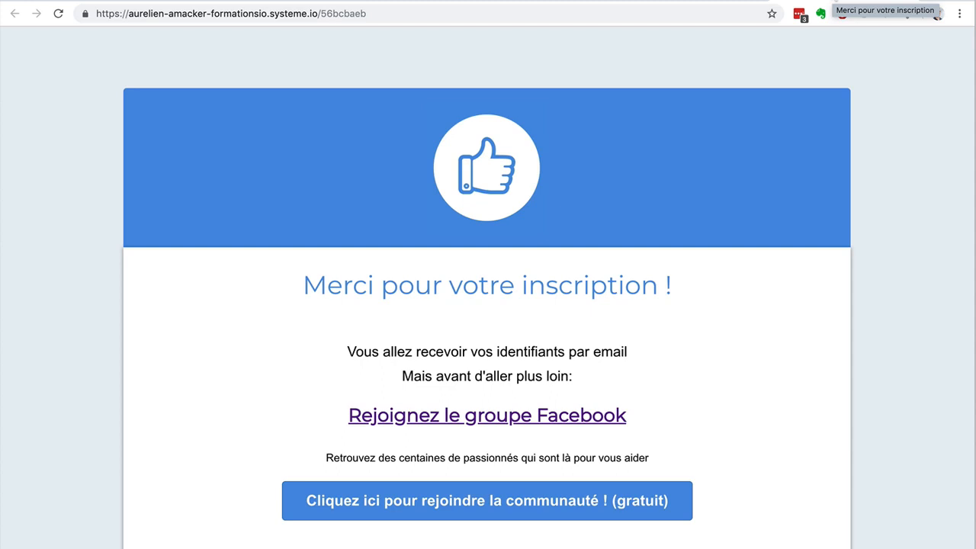
pyautogui.click(708, 1)
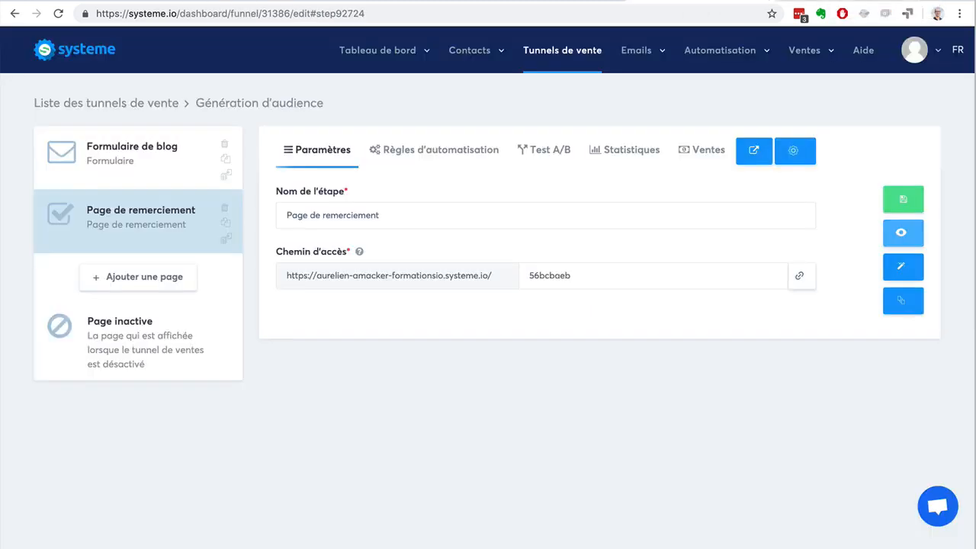
# Return to the list of funnels and reopen the "Génération d'audience" funnel.
pyautogui.click(554, 55)
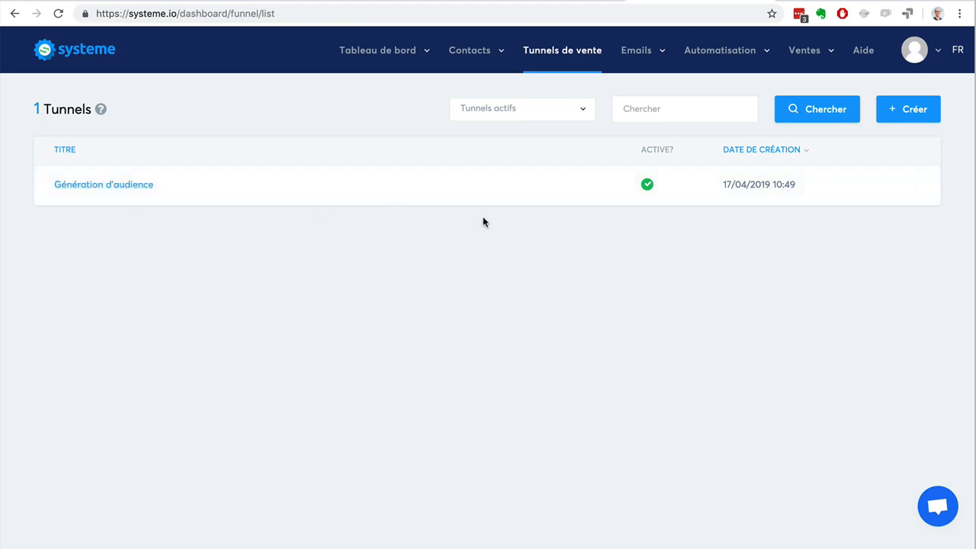
pyautogui.click(109, 186)
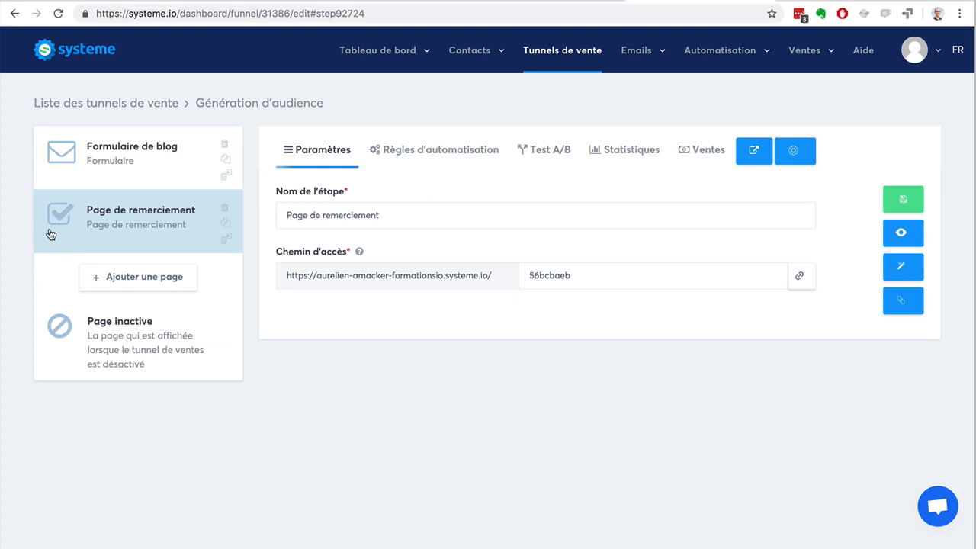
# Look at the funnel's inactive page in the page editor and return to the funnel's settings.
pyautogui.click(61, 366)
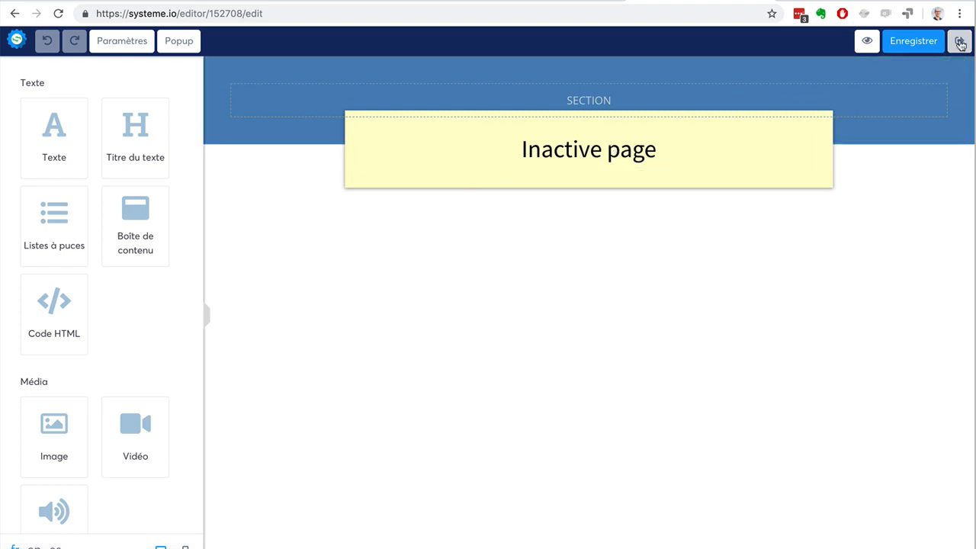
pyautogui.click(961, 45)
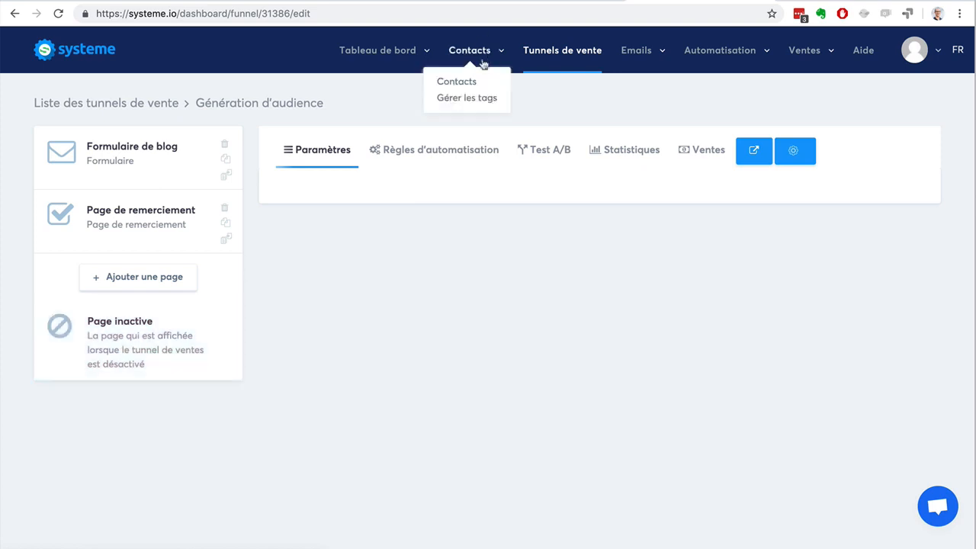
# Add a new funnel step named "Page de vente" with the type "Page de vente".
pyautogui.click(128, 277)
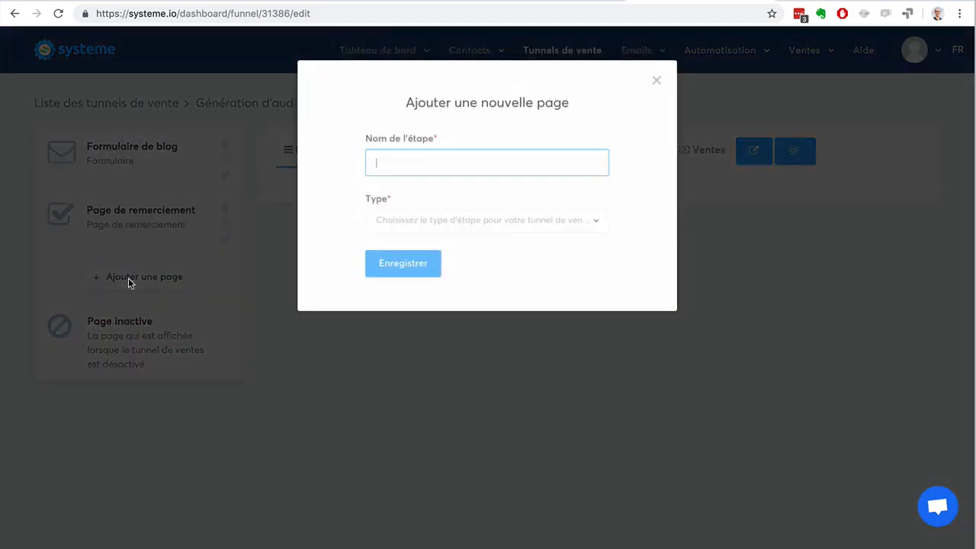
pyautogui.write('Page de vente')
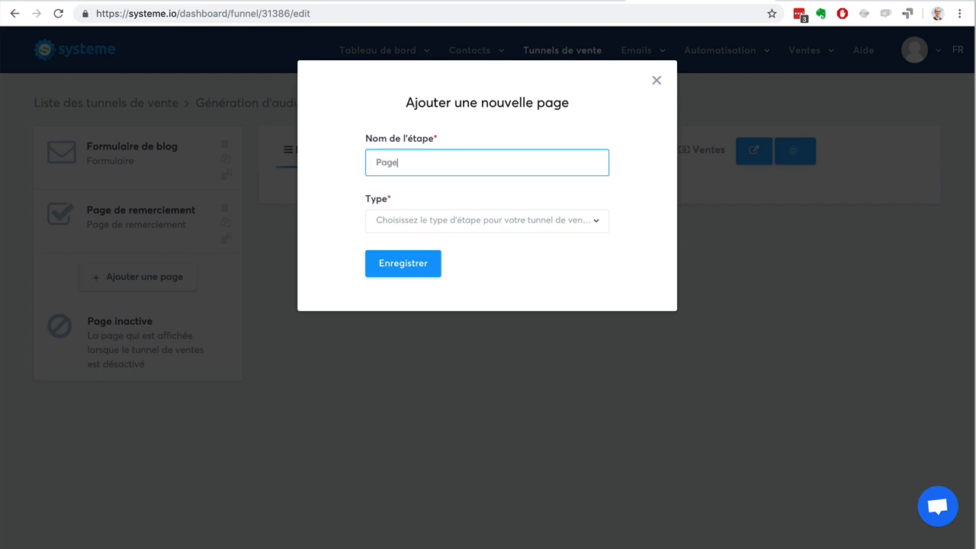
pyautogui.click(465, 224)
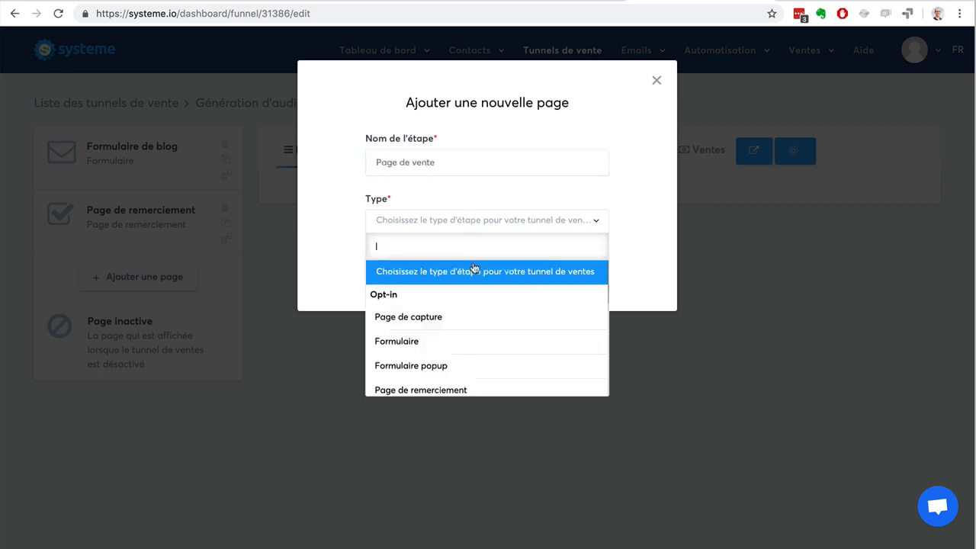
pyautogui.scroll(-3, 495, 356)
pyautogui.click(483, 289)
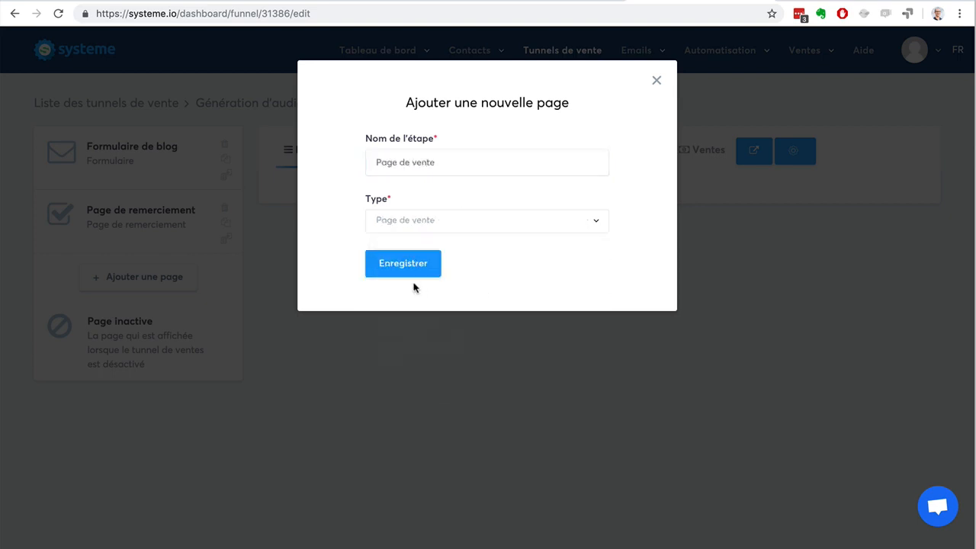
pyautogui.click(386, 265)
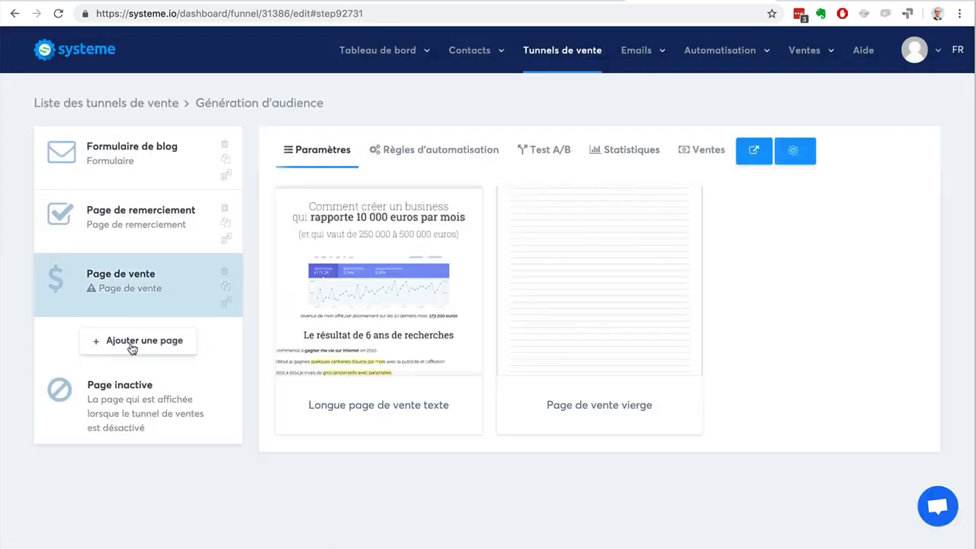
# Add a new funnel step named "Page de paiement" with the type "Page de paiement".
pyautogui.click(138, 345)
pyautogui.write('Page de poa')
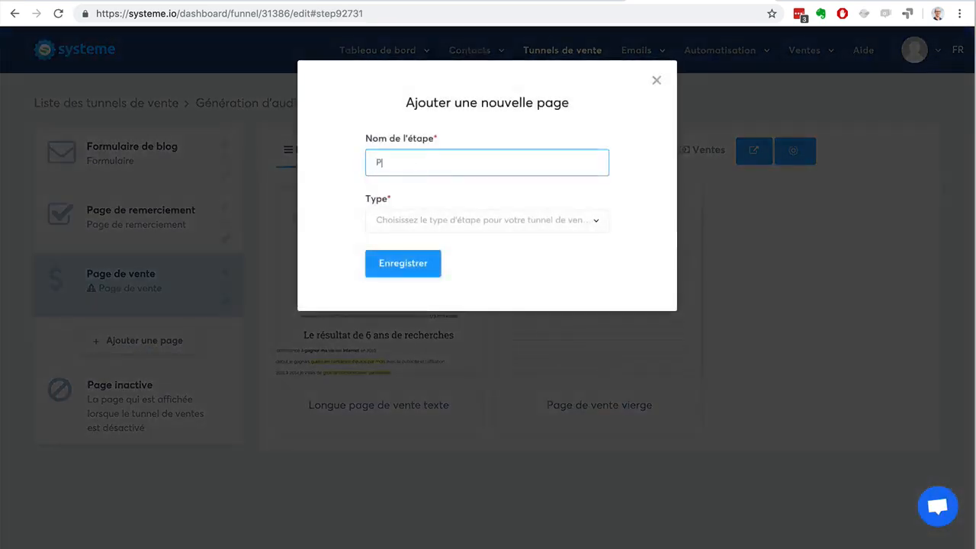
pyautogui.press('BackSpace')
pyautogui.press('BackSpace')
pyautogui.write('aiement')
pyautogui.click(452, 223)
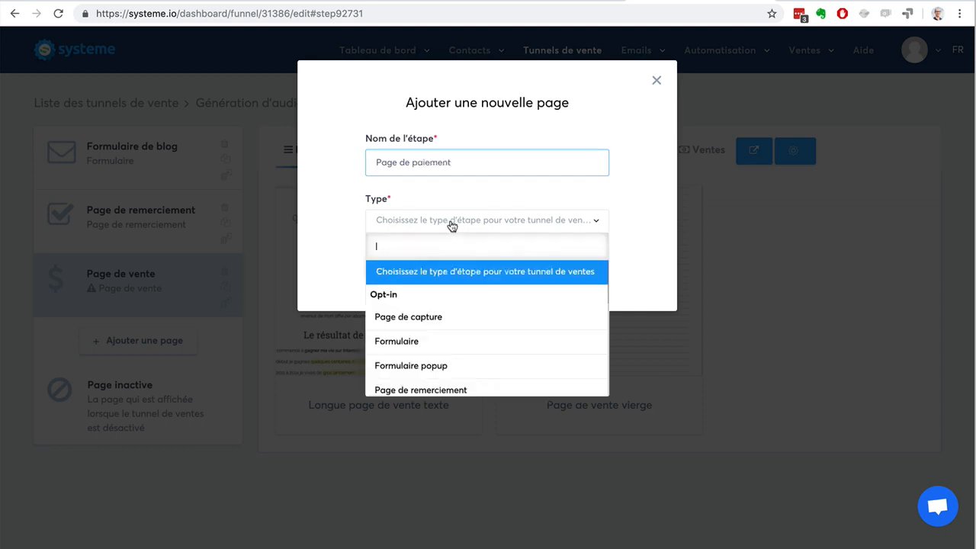
pyautogui.scroll(-4, 473, 320)
pyautogui.click(468, 320)
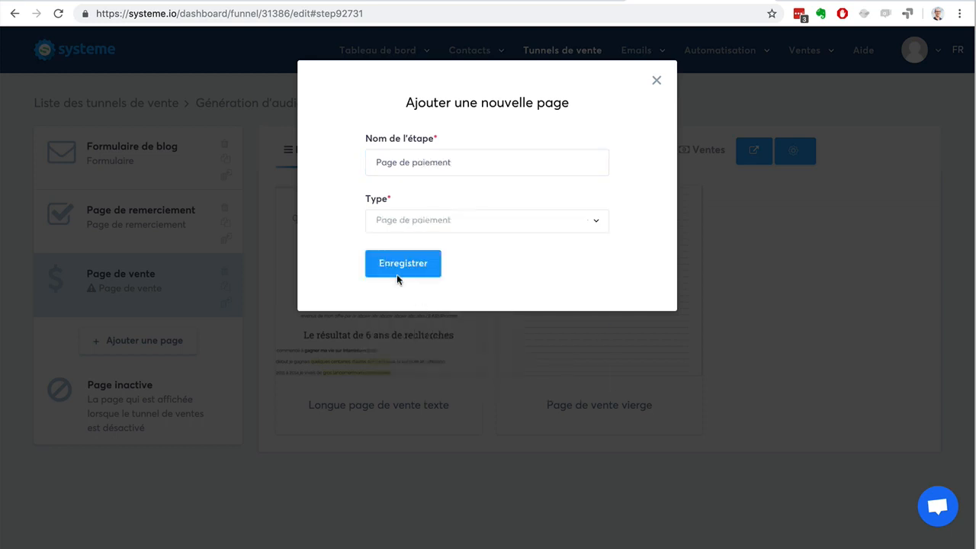
pyautogui.click(397, 274)
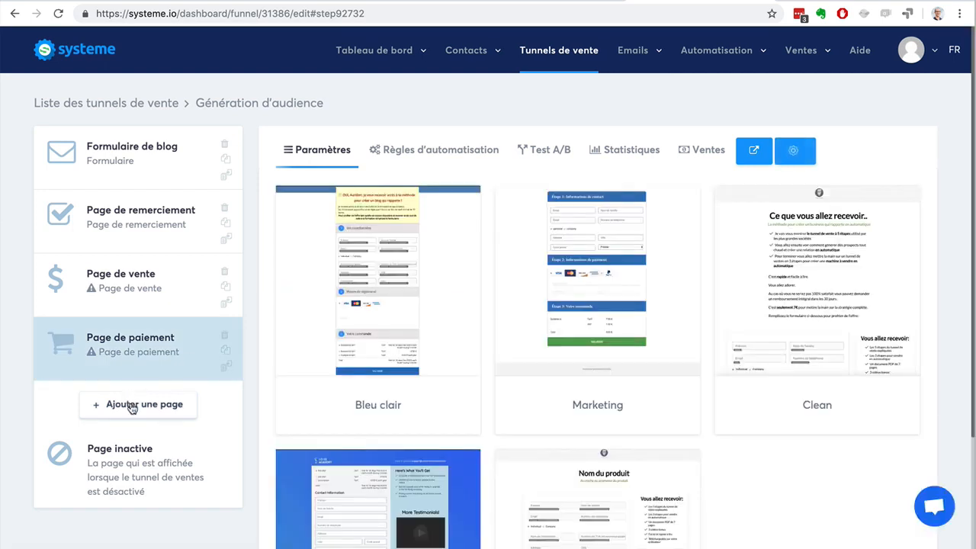